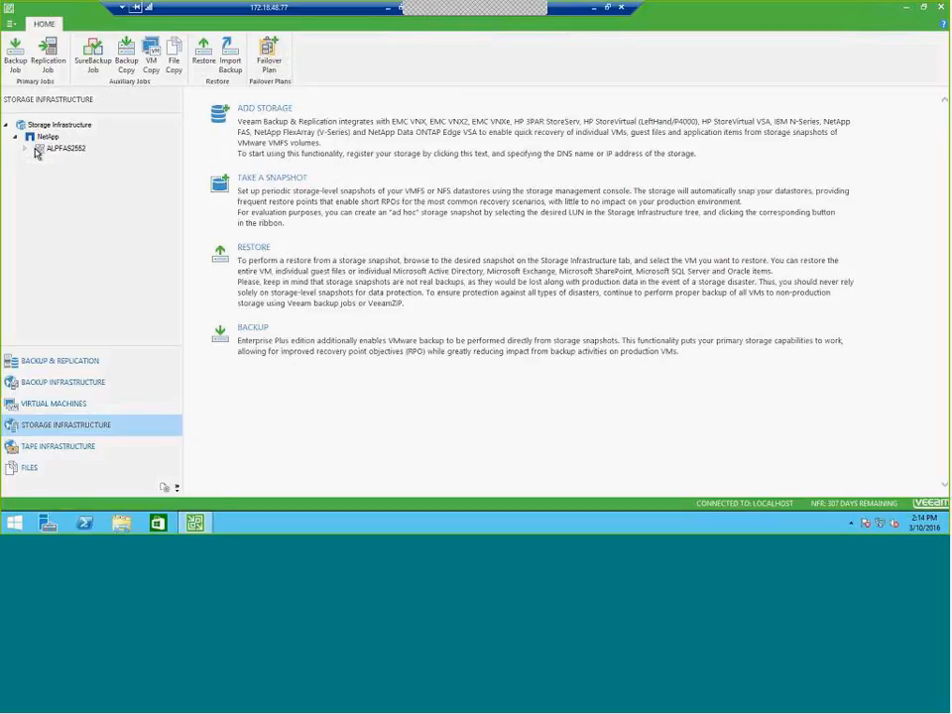
Expand the NetApp storage ALPFAS2552 in the storage infrastructure, and list the VMs in the VMware_LUN1 (FAS2552 NFS-01) storage snapshots
left_click(46, 137)
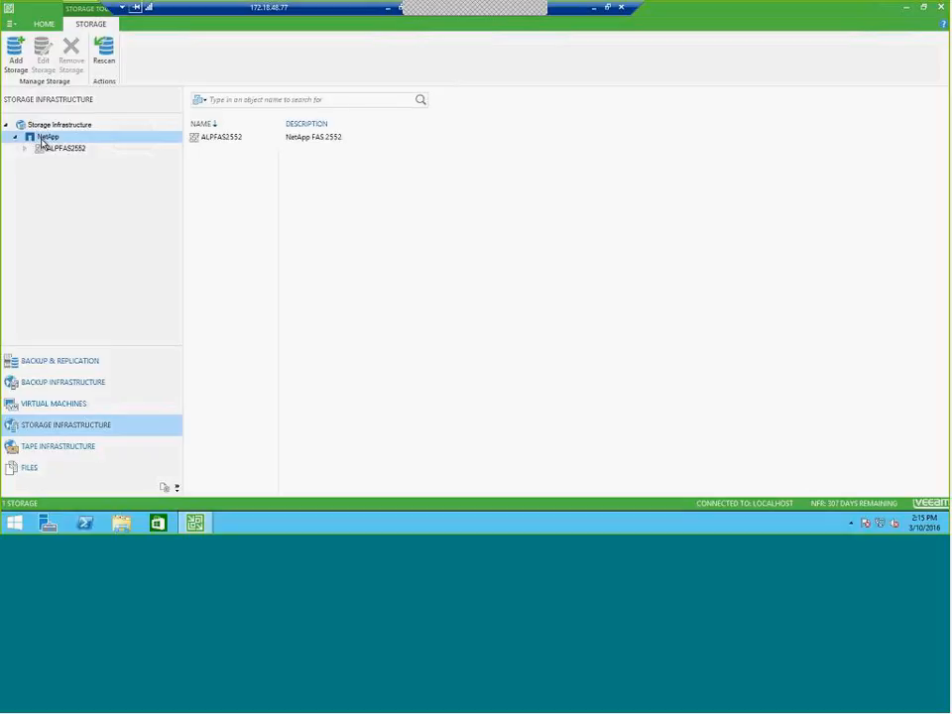
left_click(25, 150)
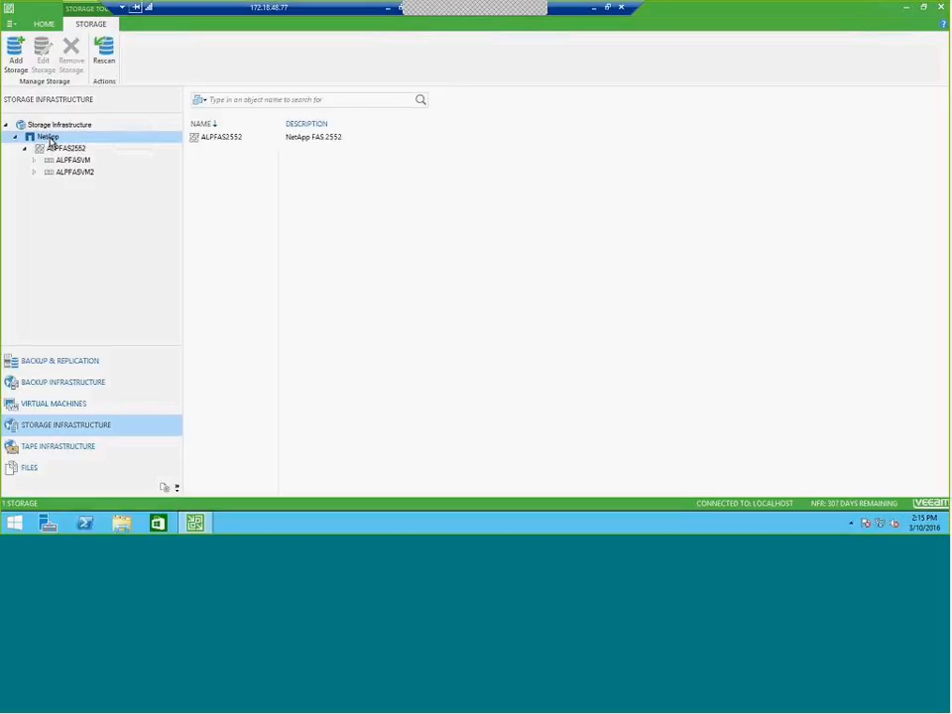
left_click(59, 361)
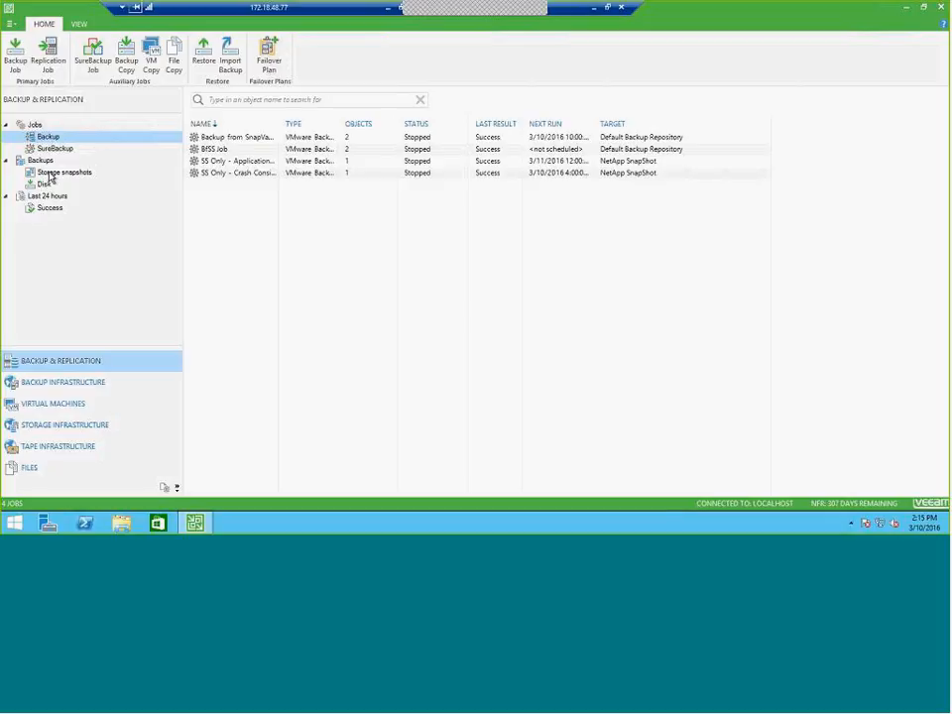
left_click(55, 174)
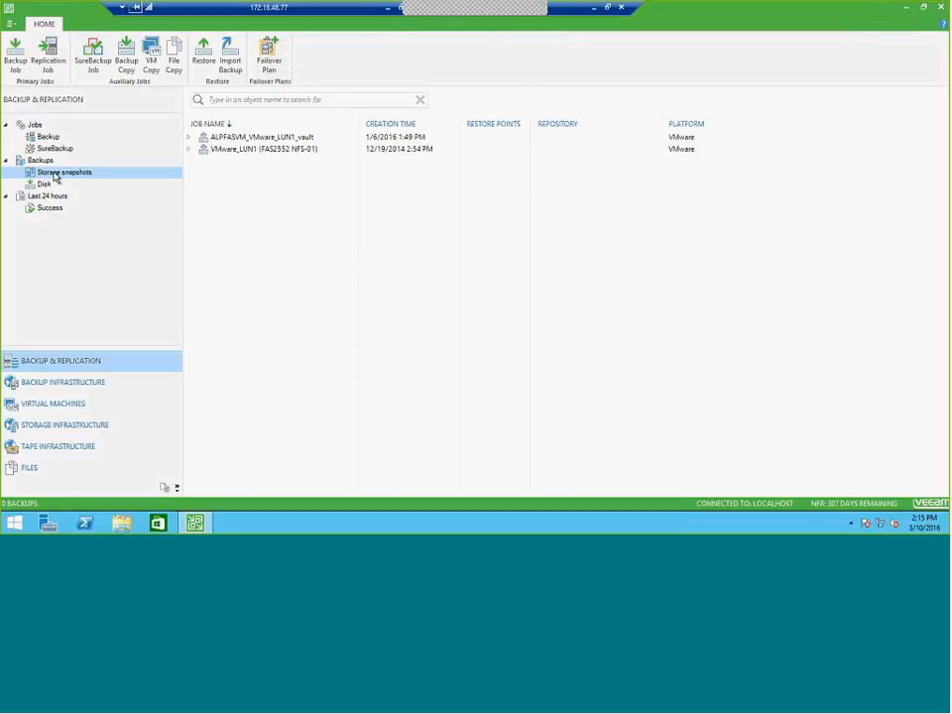
left_click(188, 150)
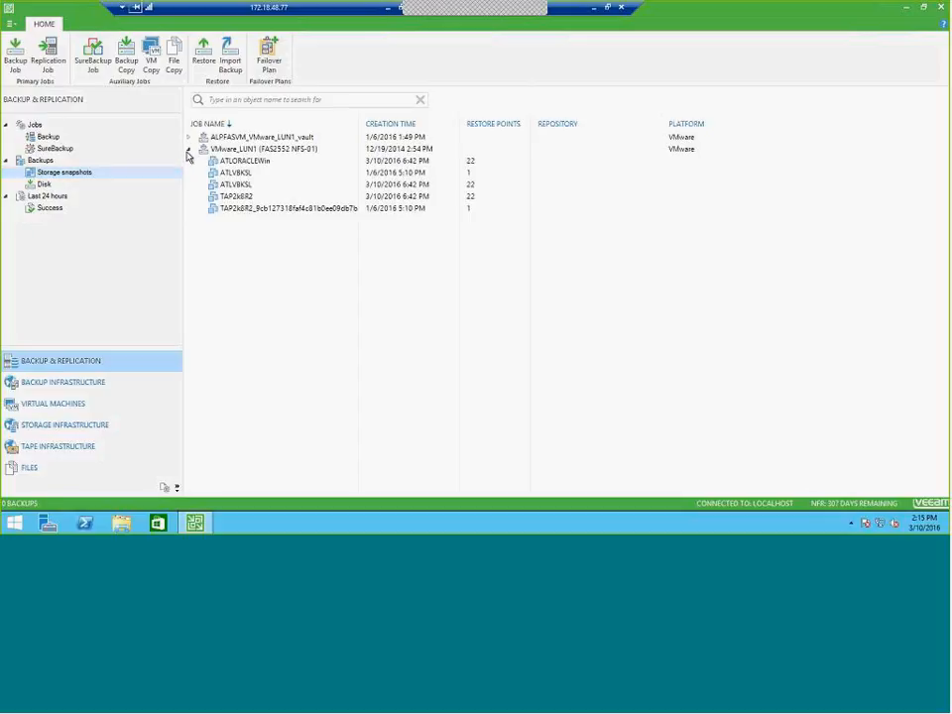
View the application item restore options for the ATLVBKSL snapshot entry created 1/6/2016 5:10 PM
left_click(233, 174)
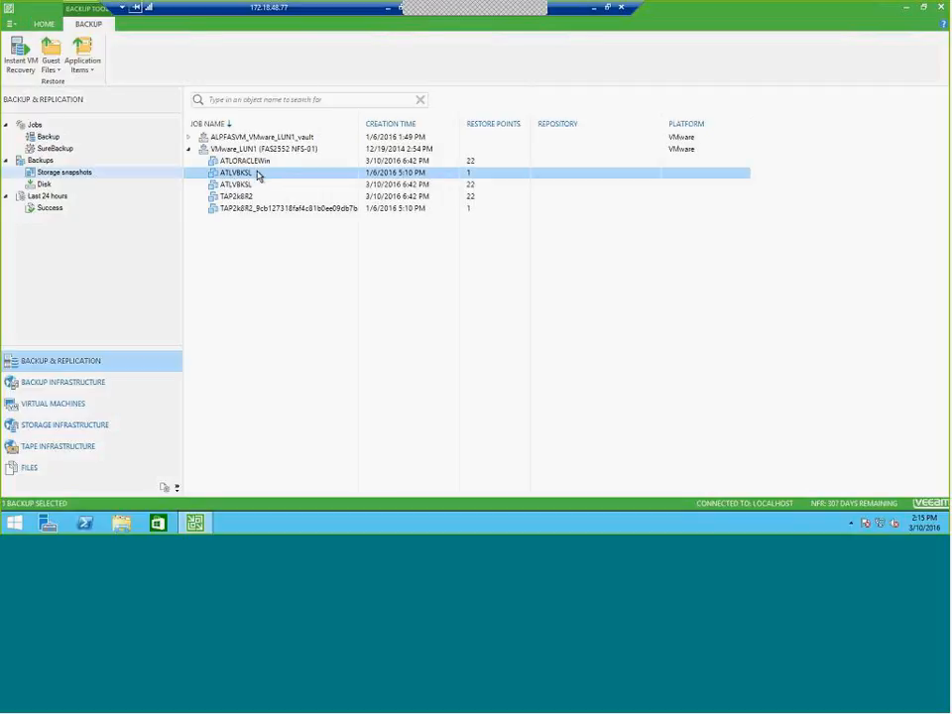
right_click(258, 176)
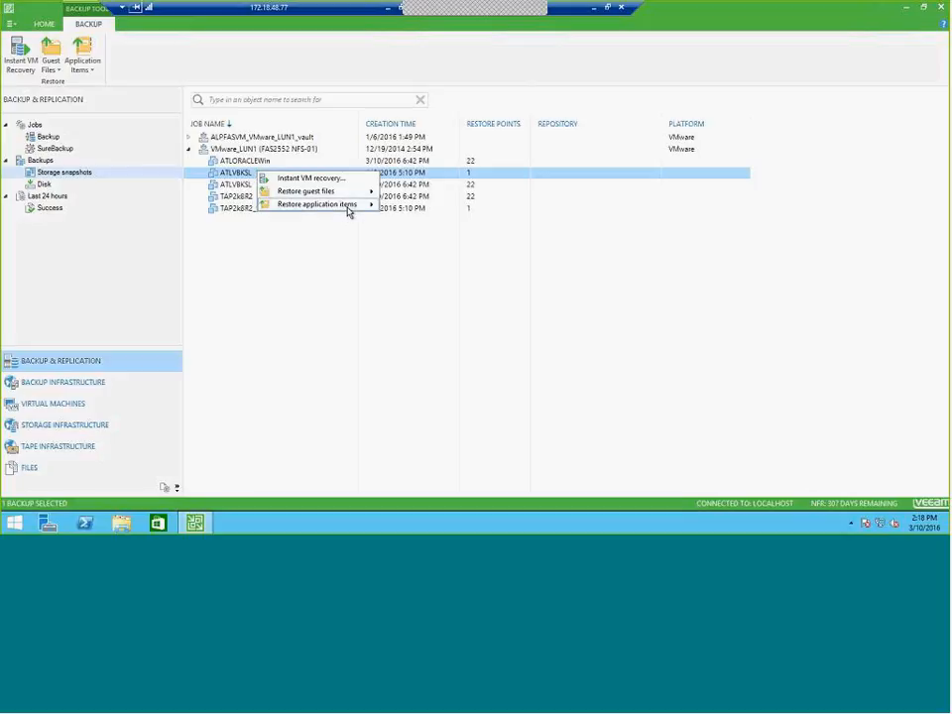
mouse_move(348, 210)
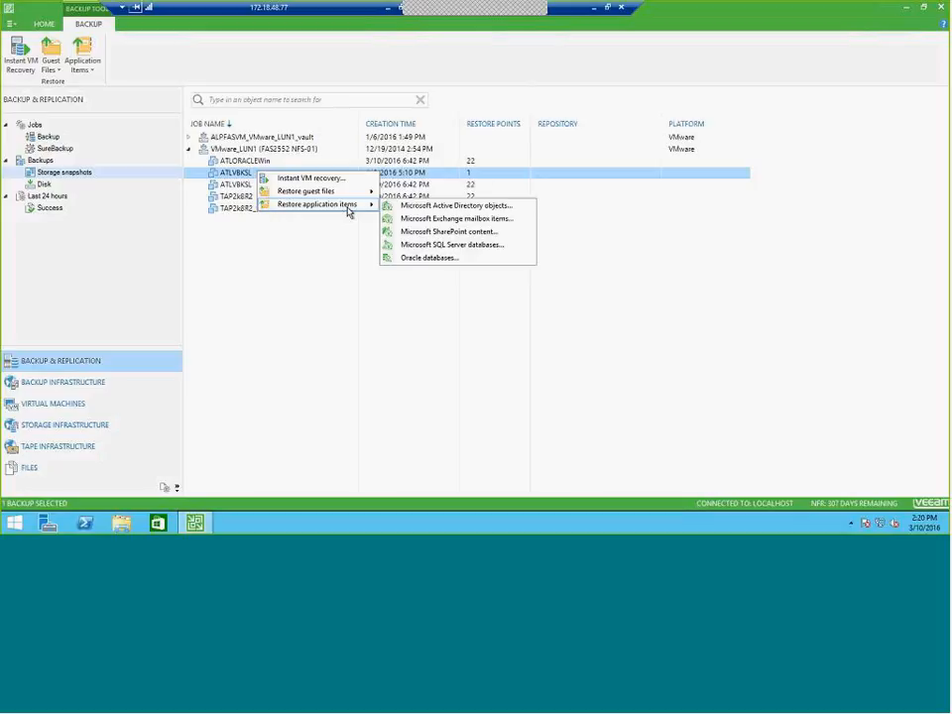
left_click(691, 78)
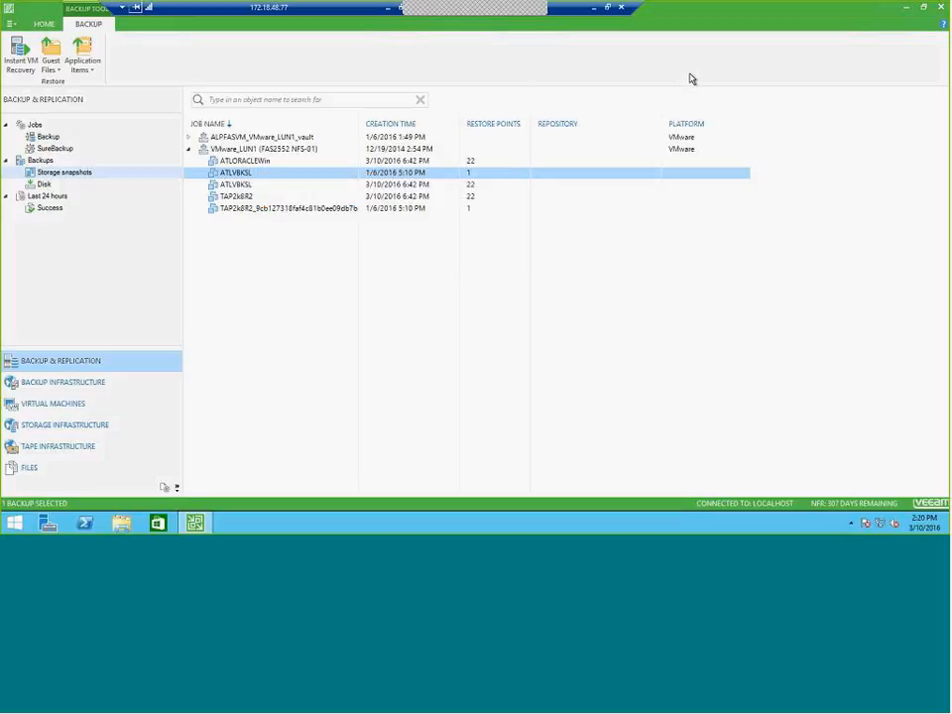
left_click(904, 11)
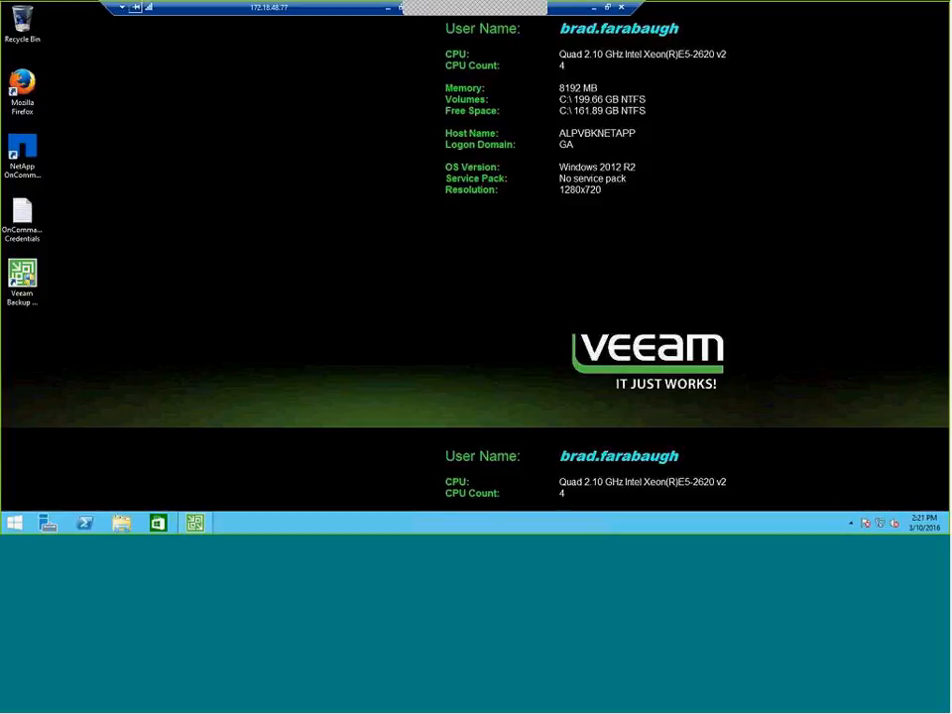
left_click(194, 523)
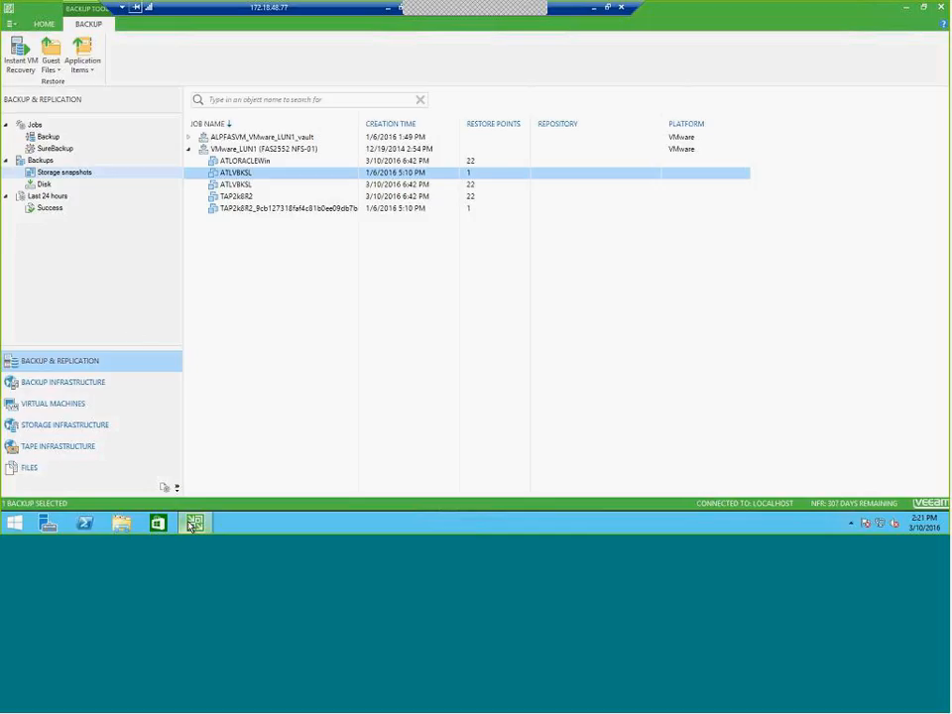
left_click(47, 139)
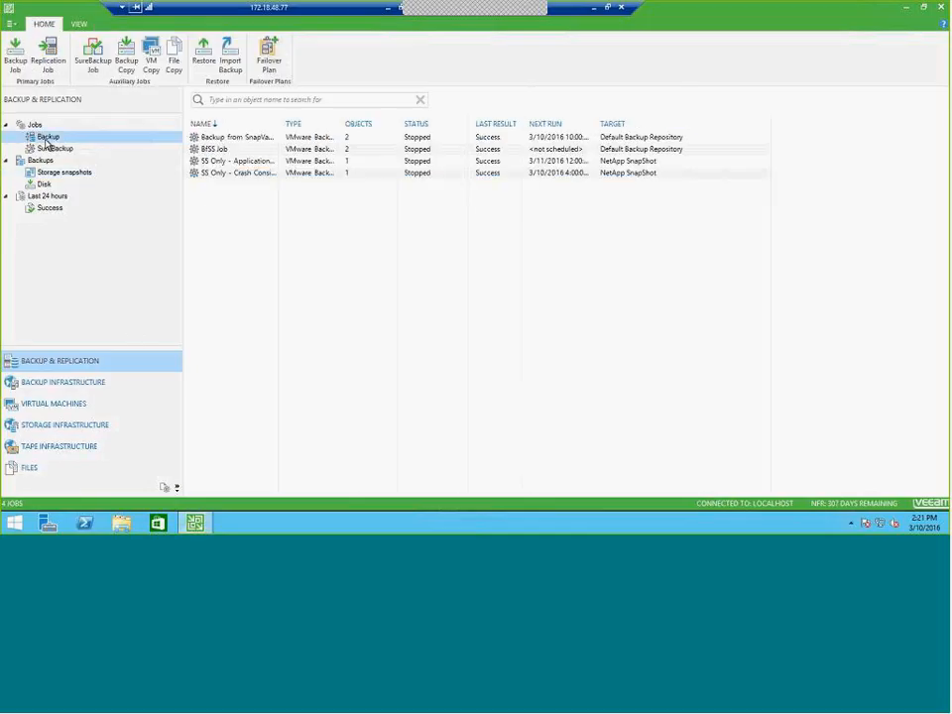
left_click(126, 65)
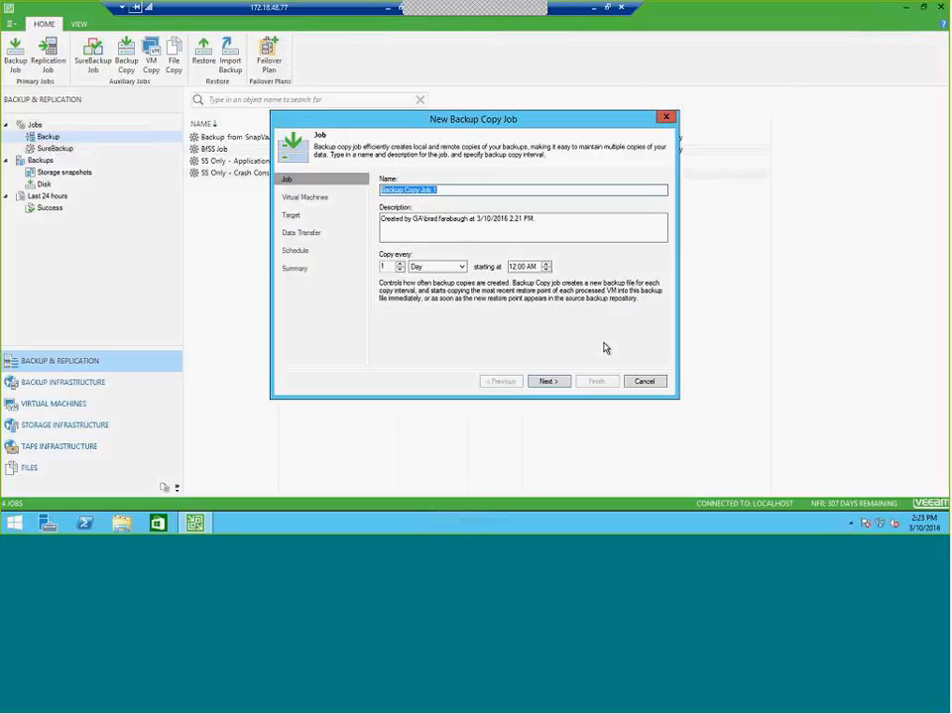
left_click(646, 381)
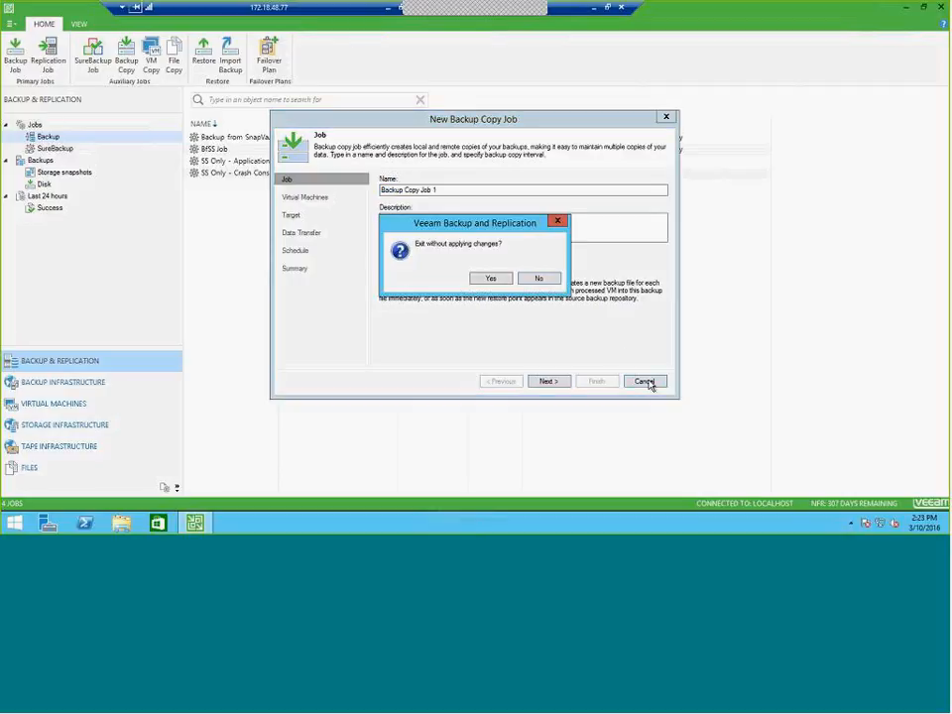
left_click(492, 279)
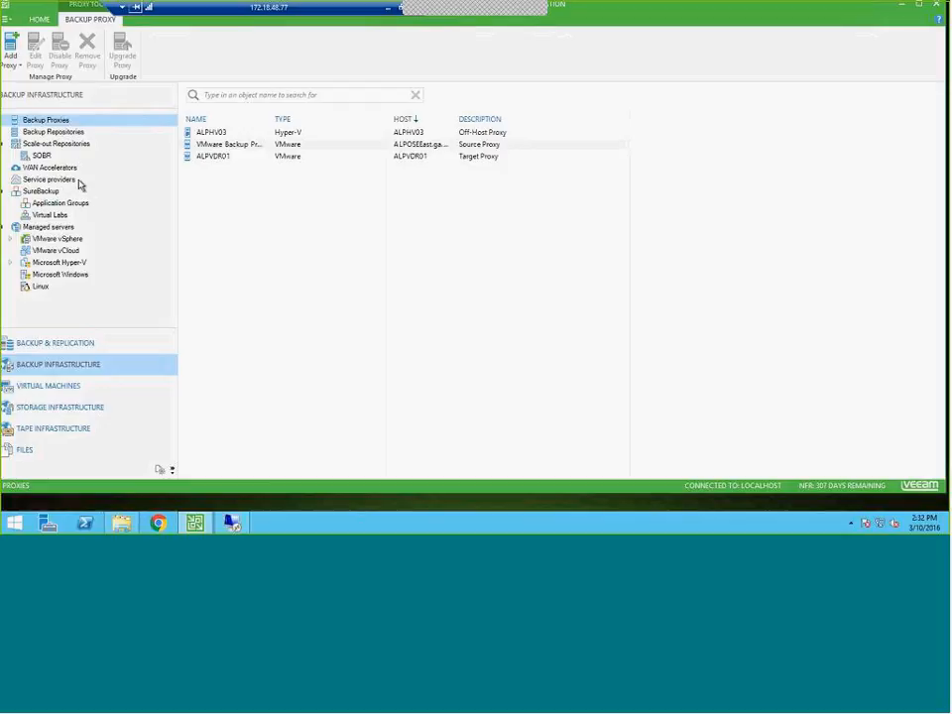
Start a Microsoft Exchange mailbox item restore for ATLEXCH01 from the VMware - AD+EXCH+SP - Backup1 disk backup
left_click(58, 343)
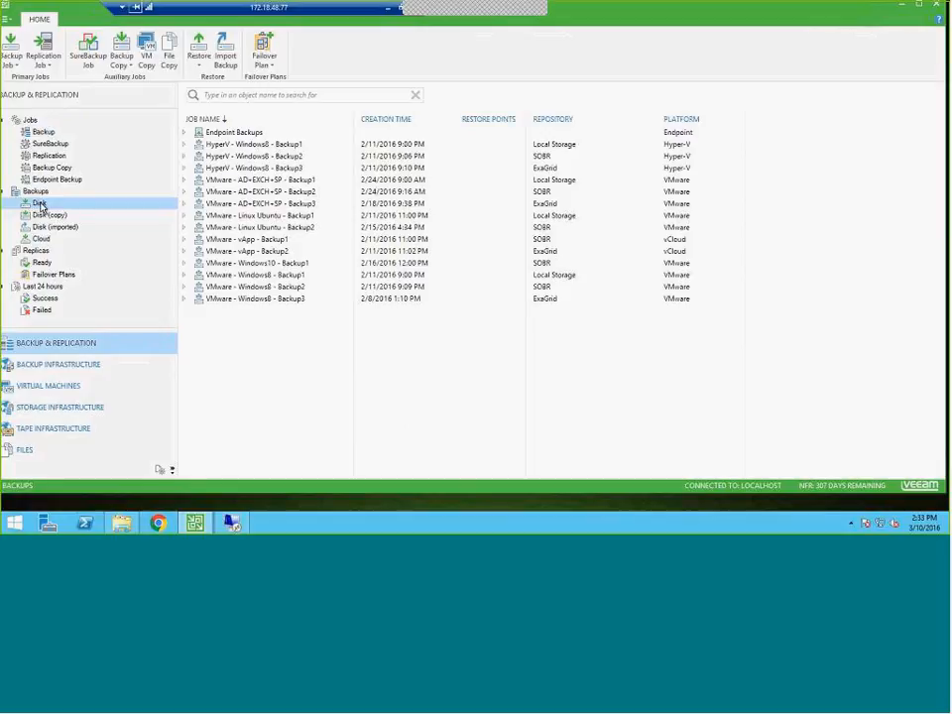
left_click(184, 182)
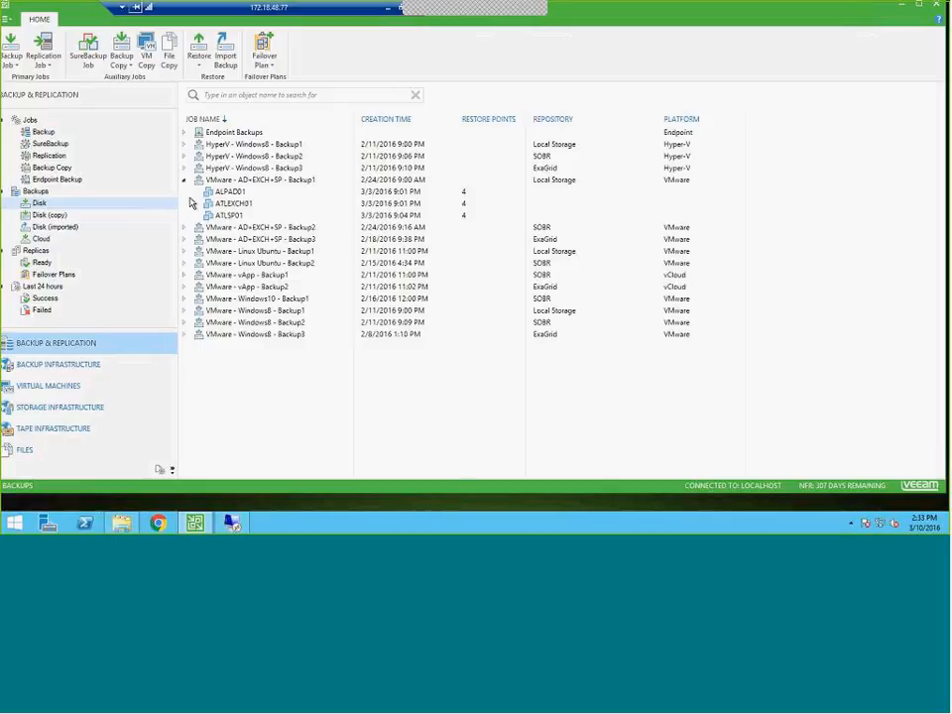
left_click(235, 206)
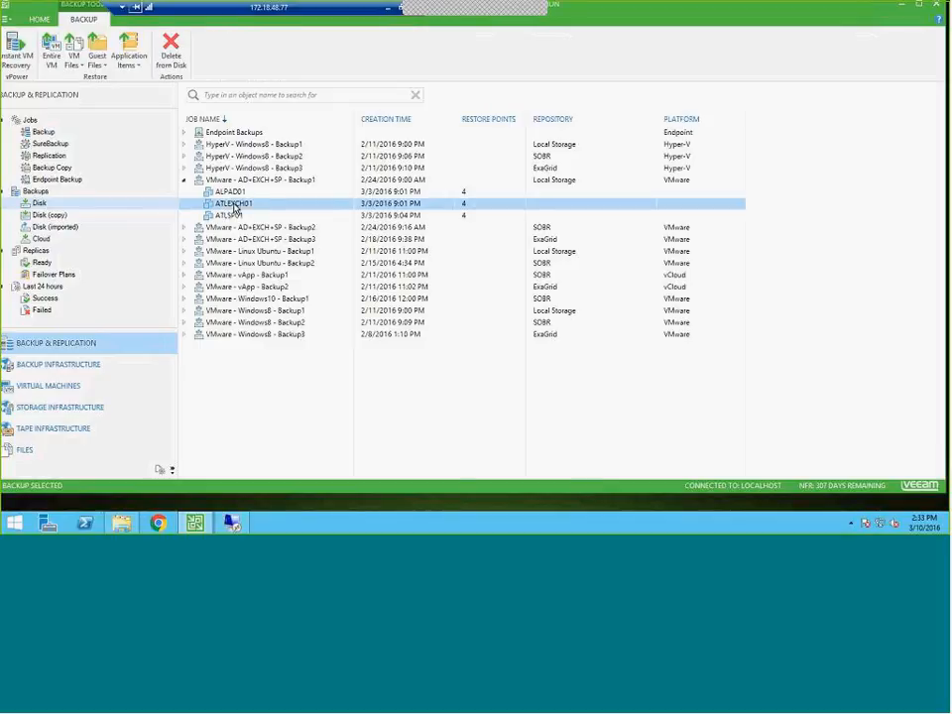
right_click(236, 207)
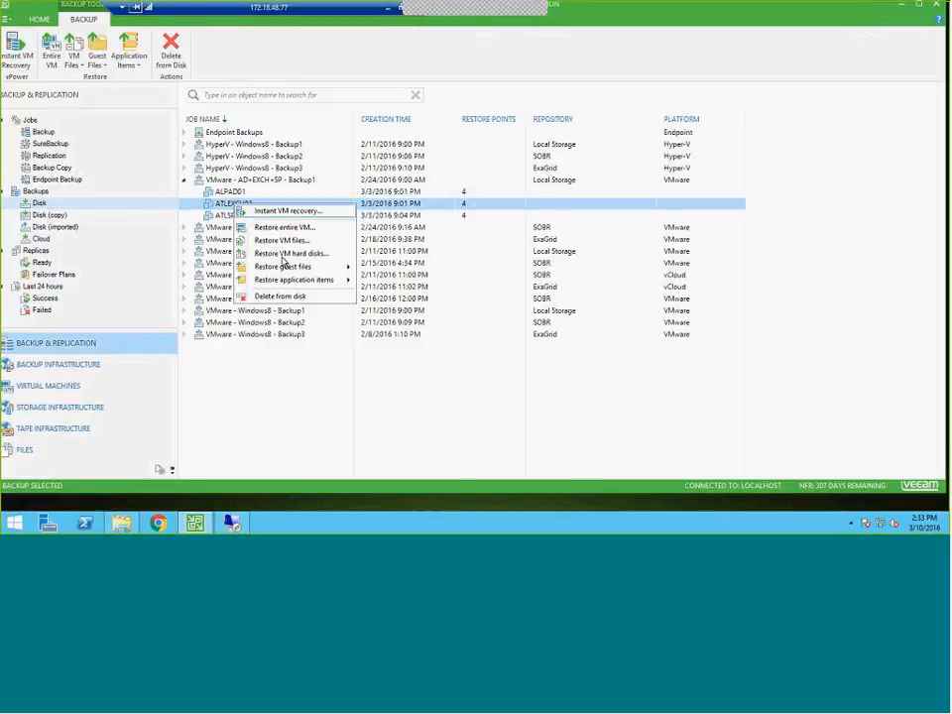
mouse_move(327, 281)
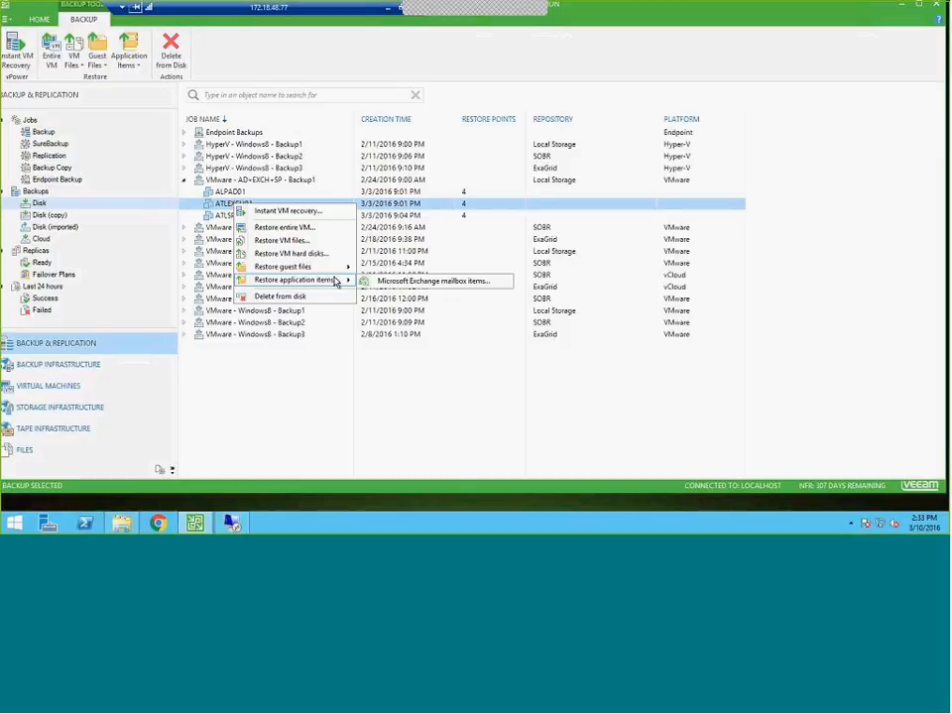
left_click(400, 283)
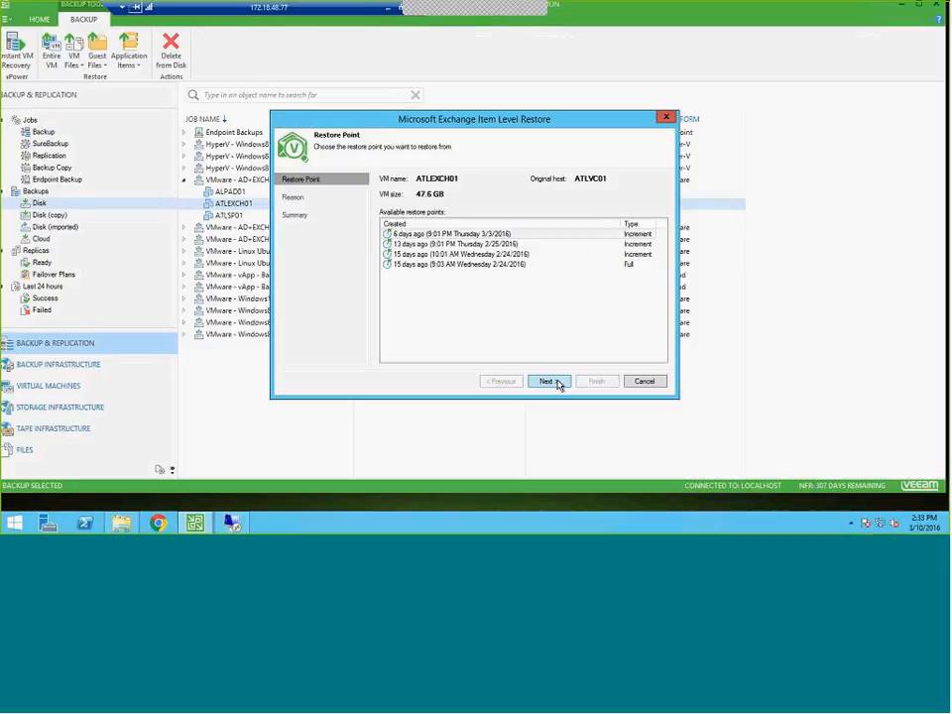
Choose the full restore point of 9:03 AM Wednesday 2/24/2016, leave the restore reason blank and finish the restore wizard
left_click(485, 269)
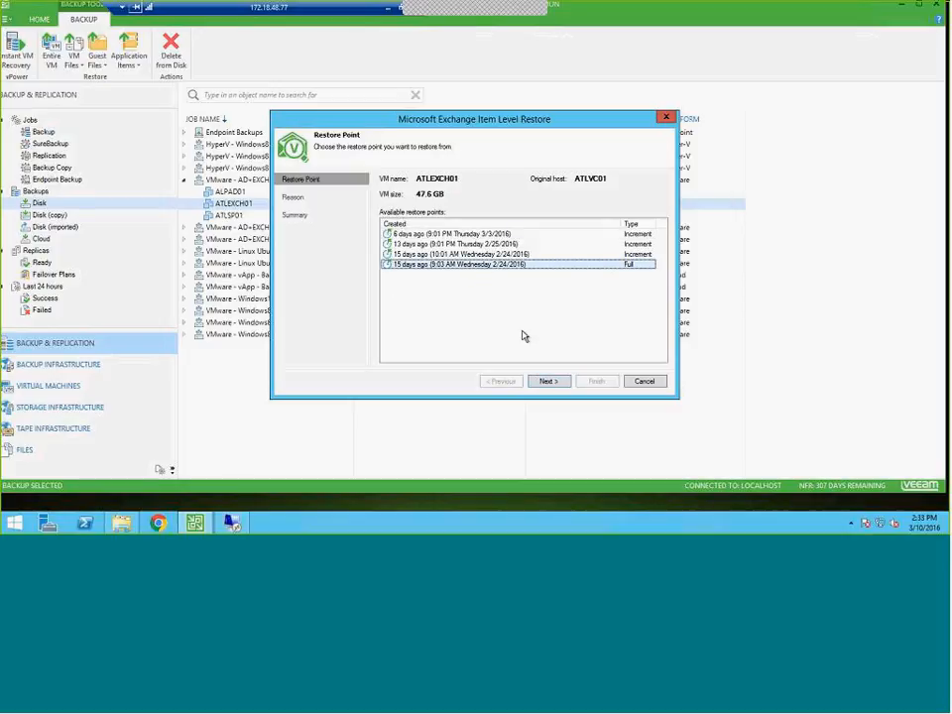
left_click(555, 383)
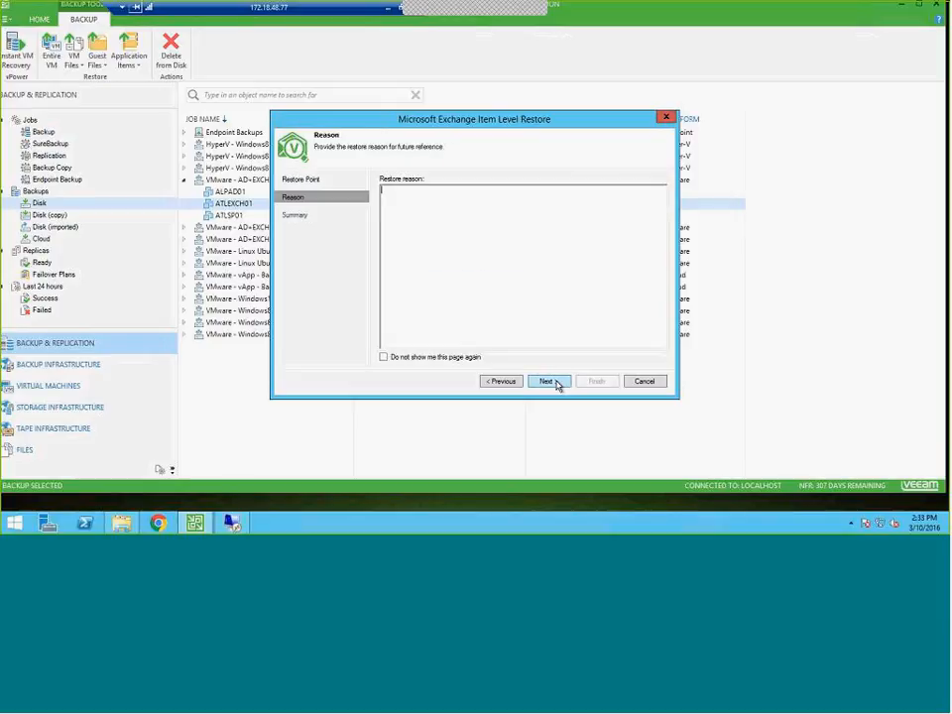
left_click(547, 381)
left_click(595, 382)
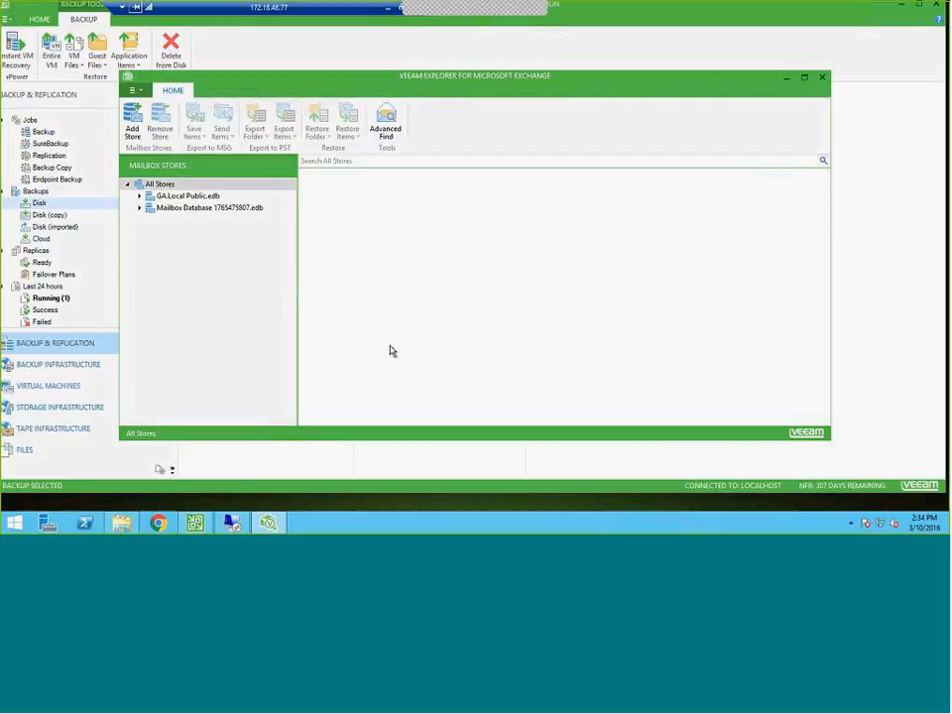
Expand Mailbox Database 1765475807.edb in the maximized Exchange explorer and view the export and restore options for a user's mailbox
left_click(140, 207)
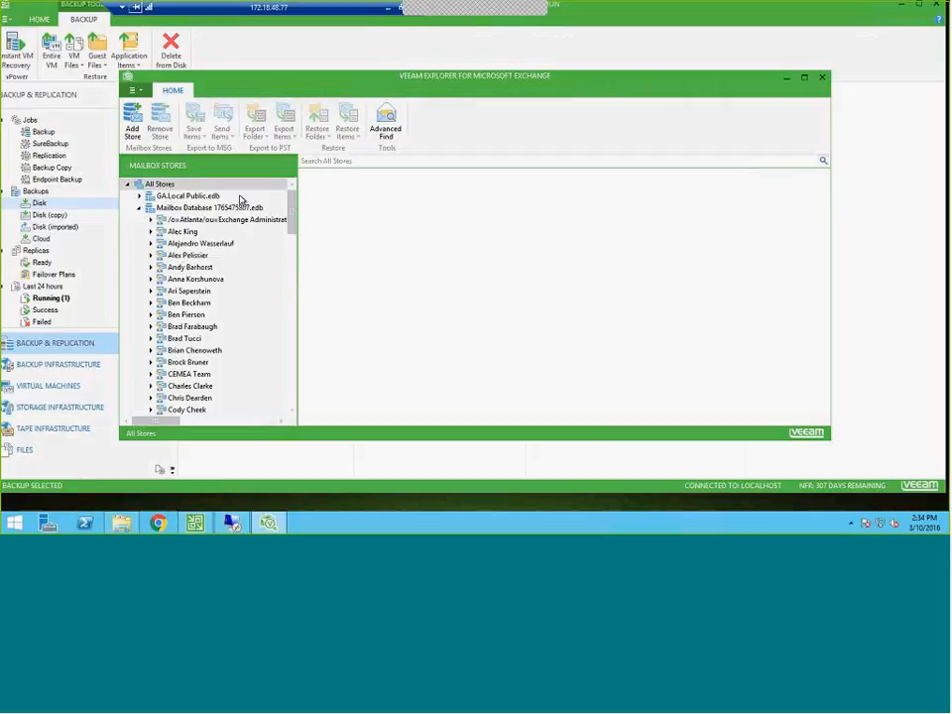
left_click(804, 79)
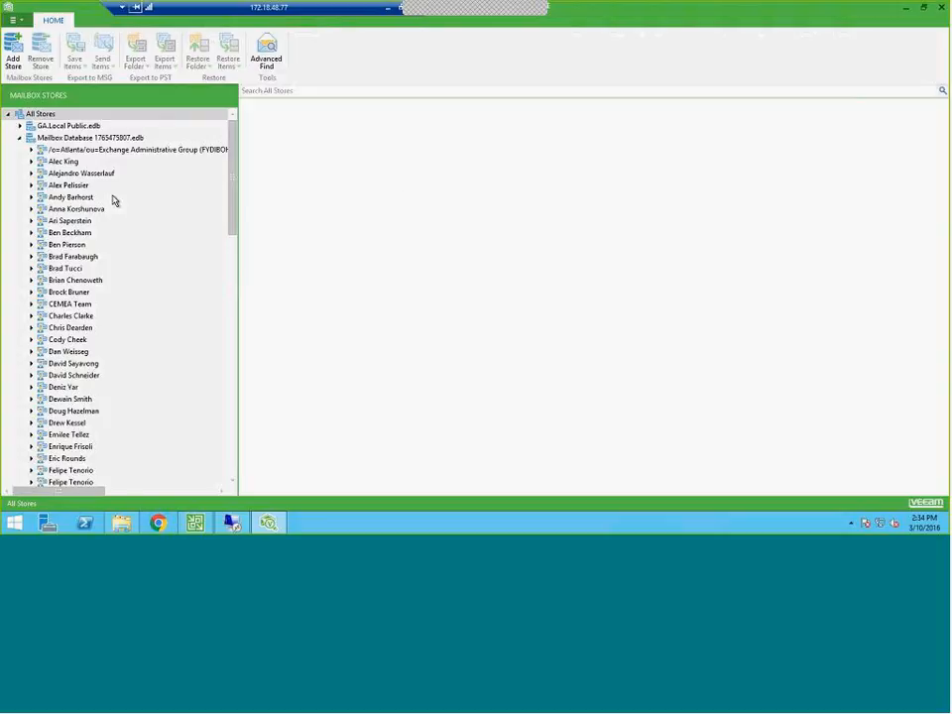
left_click(61, 257)
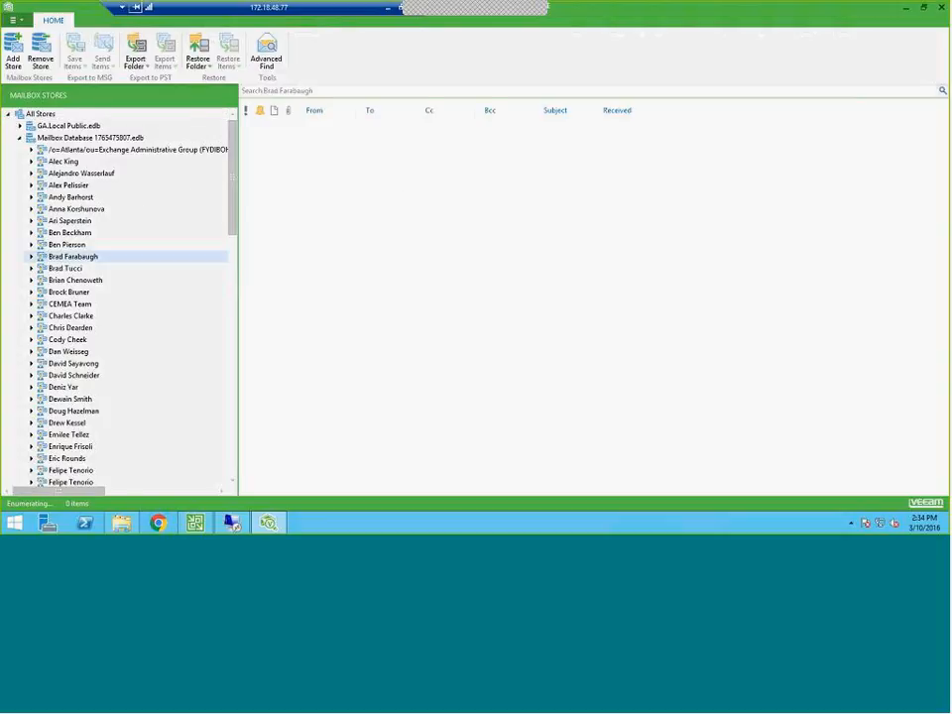
right_click(58, 263)
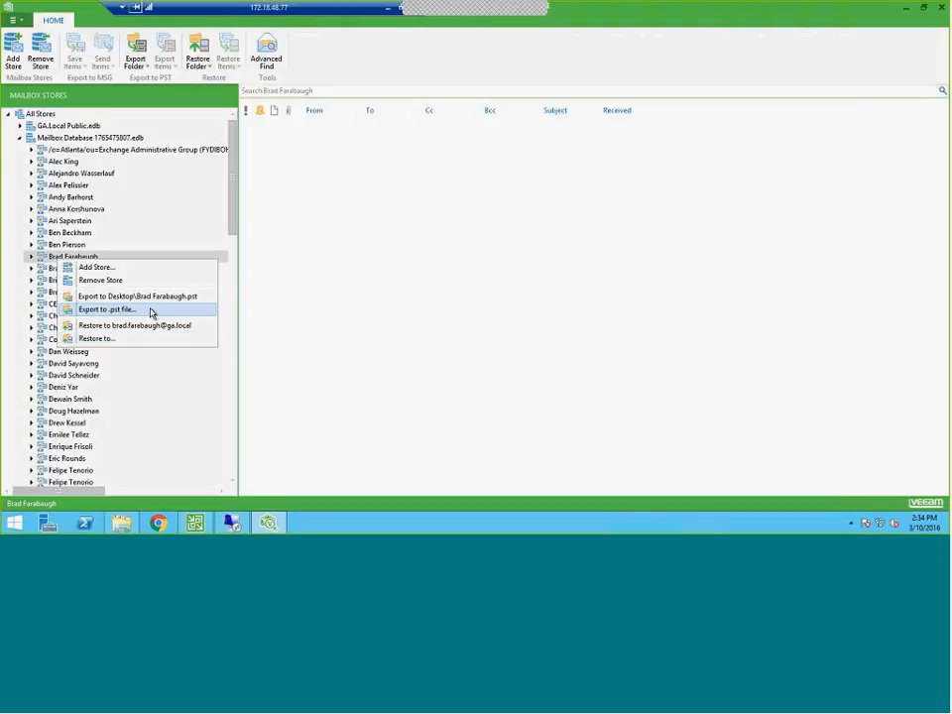
Expand the user's mailbox and view the save, export and restore options for the test appointment in its Calendar
left_click(31, 258)
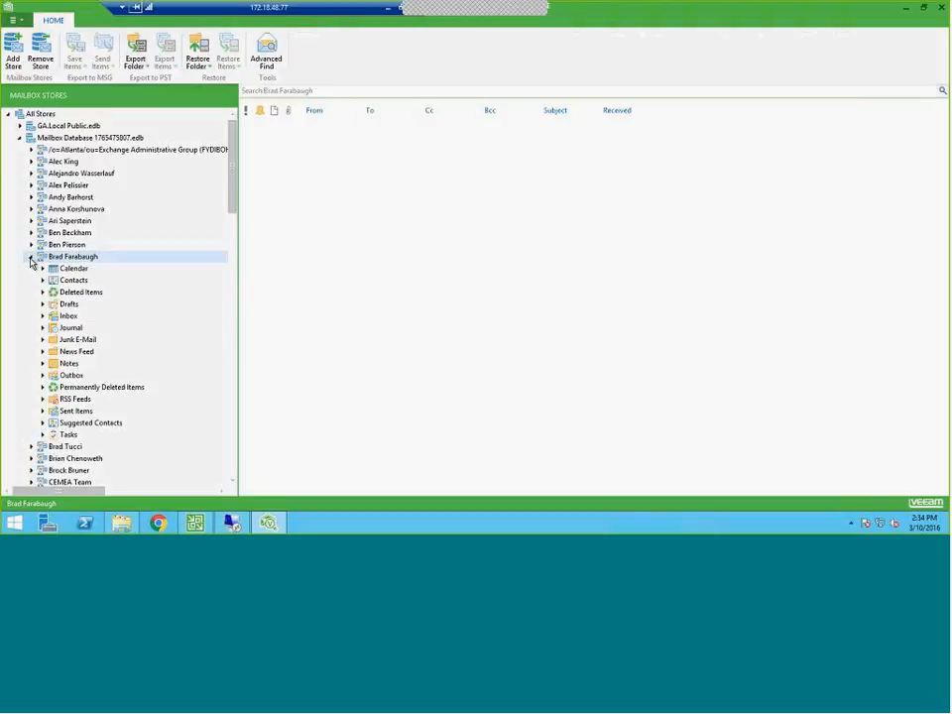
left_click(73, 270)
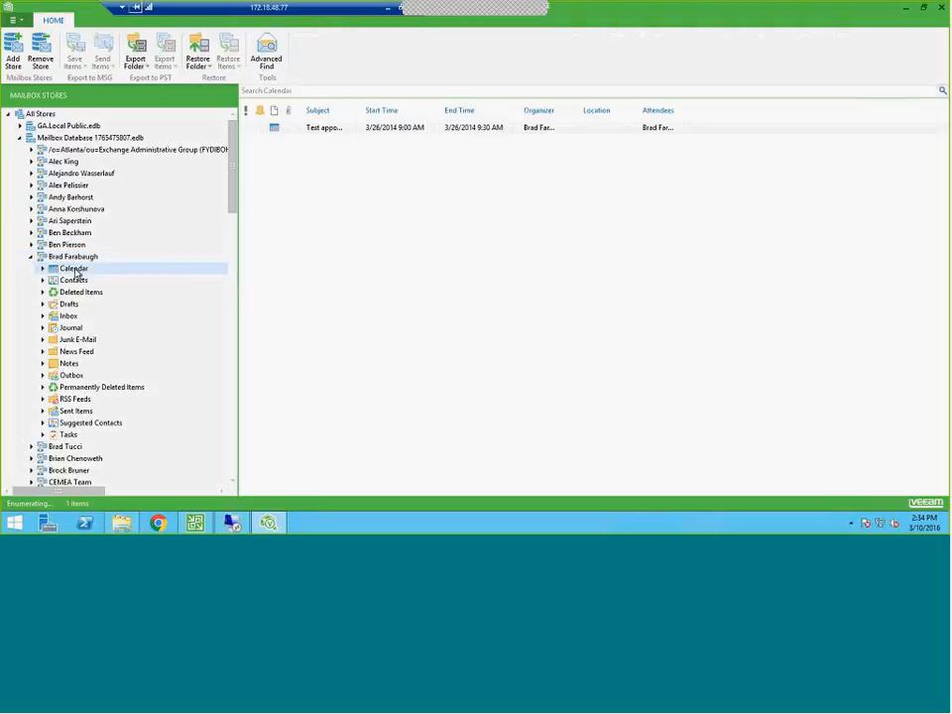
left_click(338, 134)
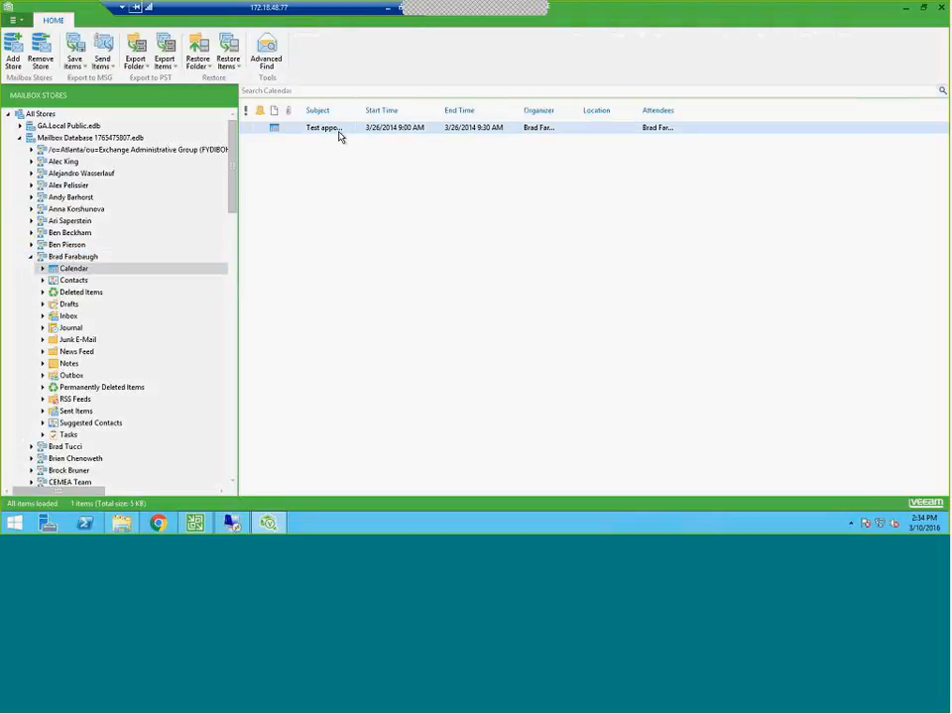
right_click(338, 135)
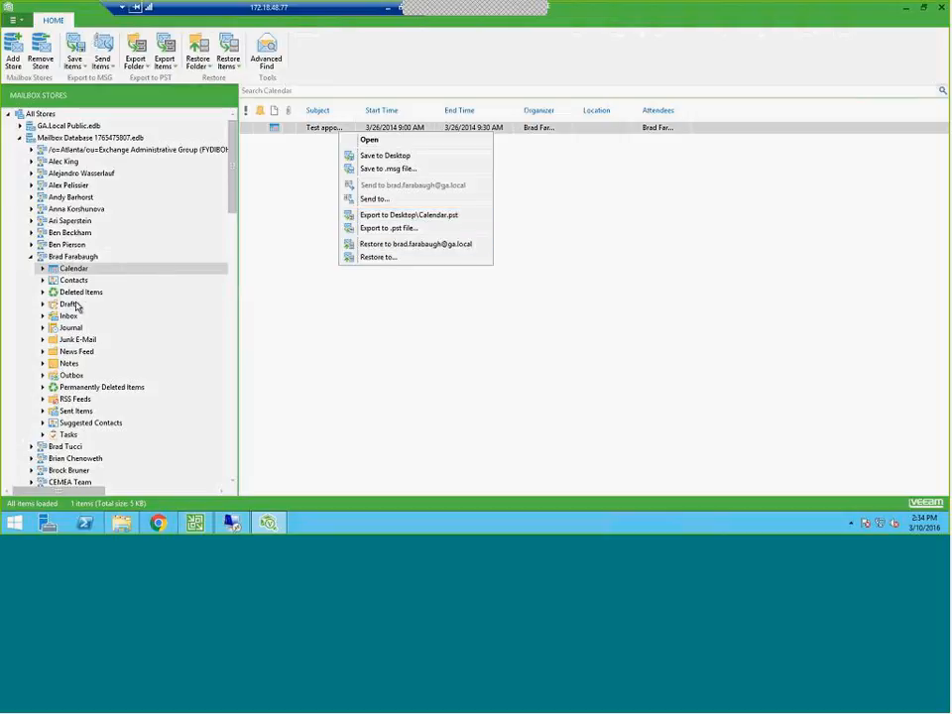
Display the Advanced Find criteria for the mailbox's Inbox and select the message received 3/18/2014 1:30 AM
left_click(68, 315)
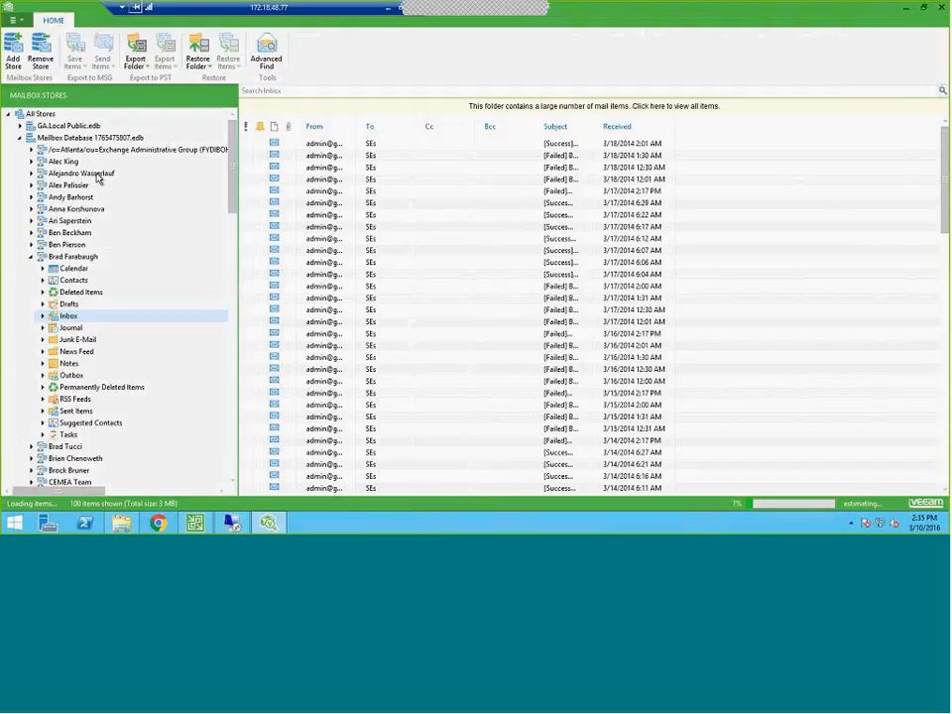
left_click(267, 57)
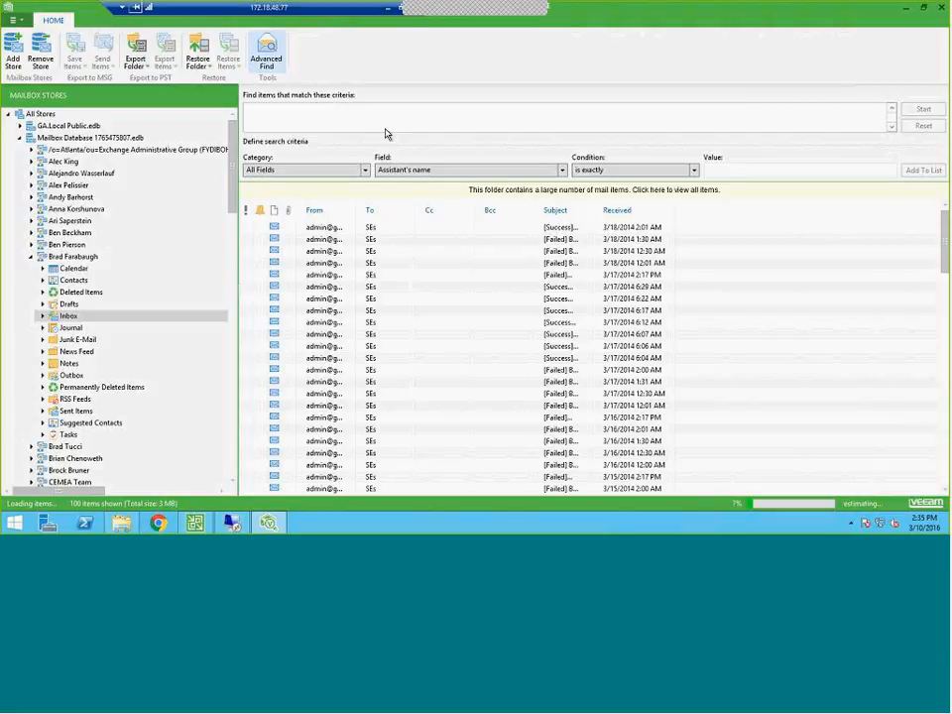
left_click(340, 239)
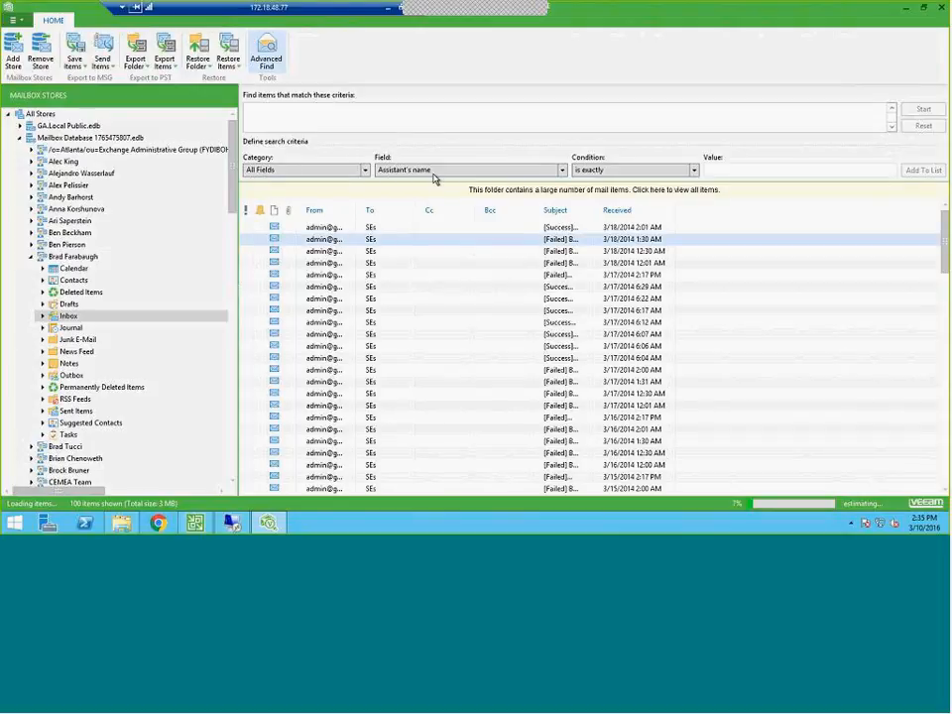
View the restore options for the Inbox messages received 3/17/2014 6:22 AM through 3/18/2014 1:30 AM and close the Exchange explorer
left_click(326, 298, "shift")
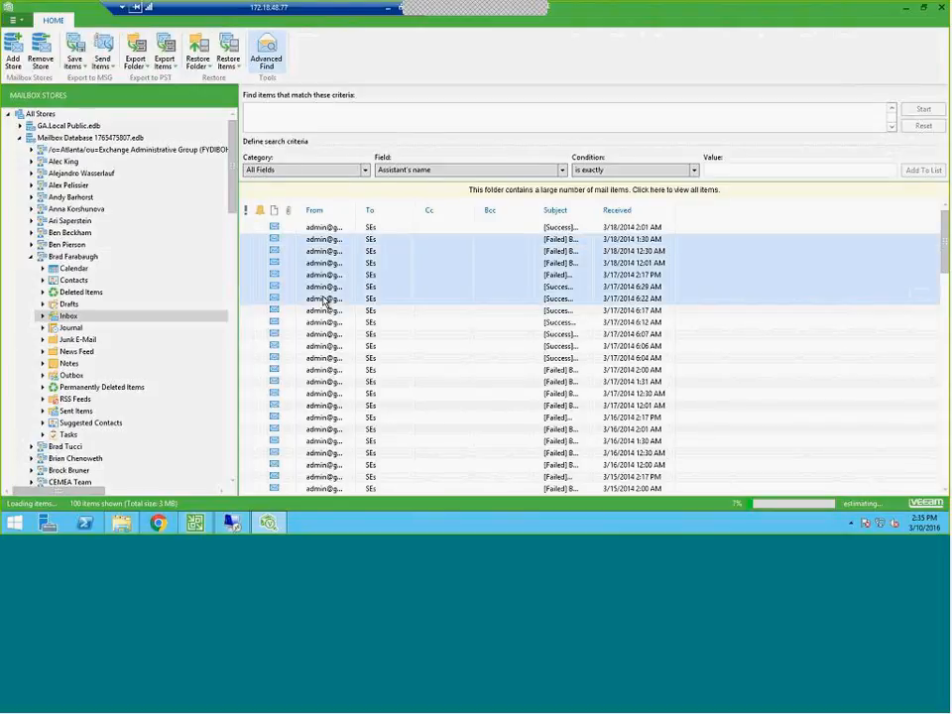
right_click(352, 282)
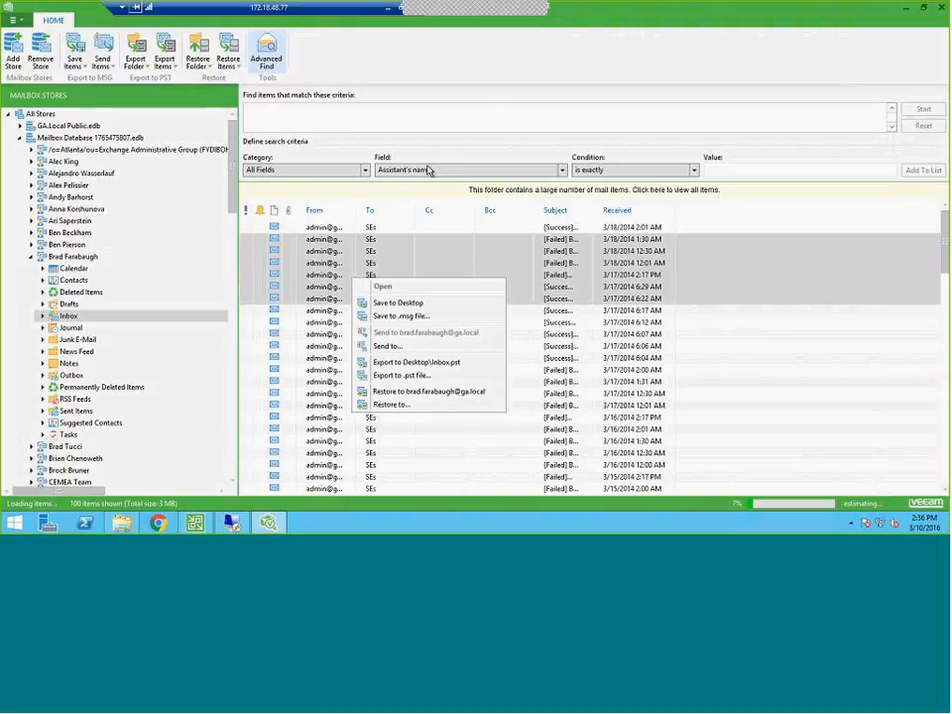
left_click(496, 77)
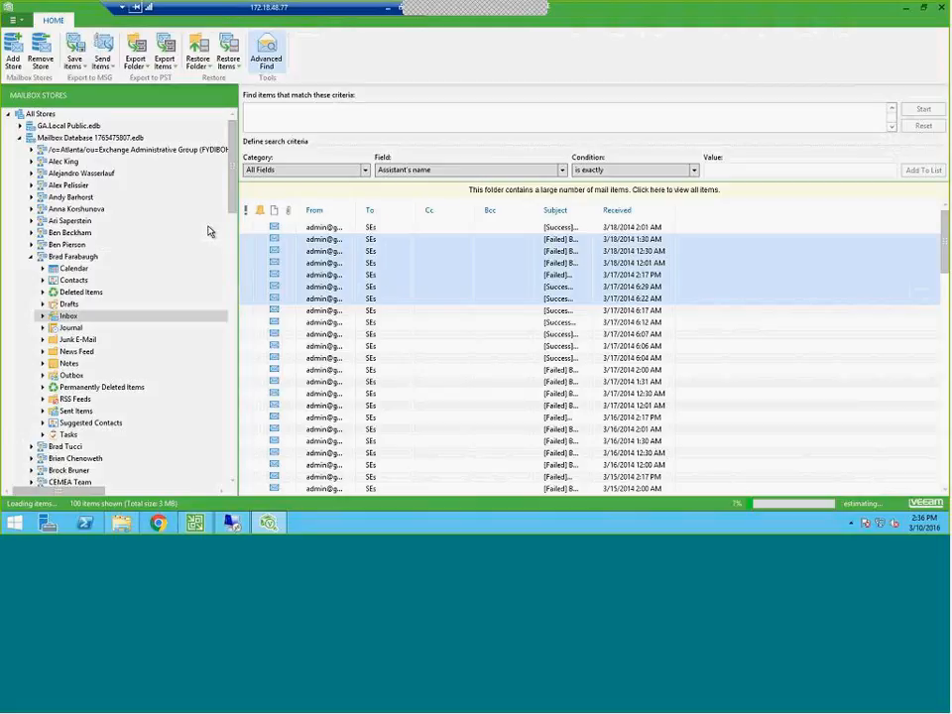
left_click(942, 8)
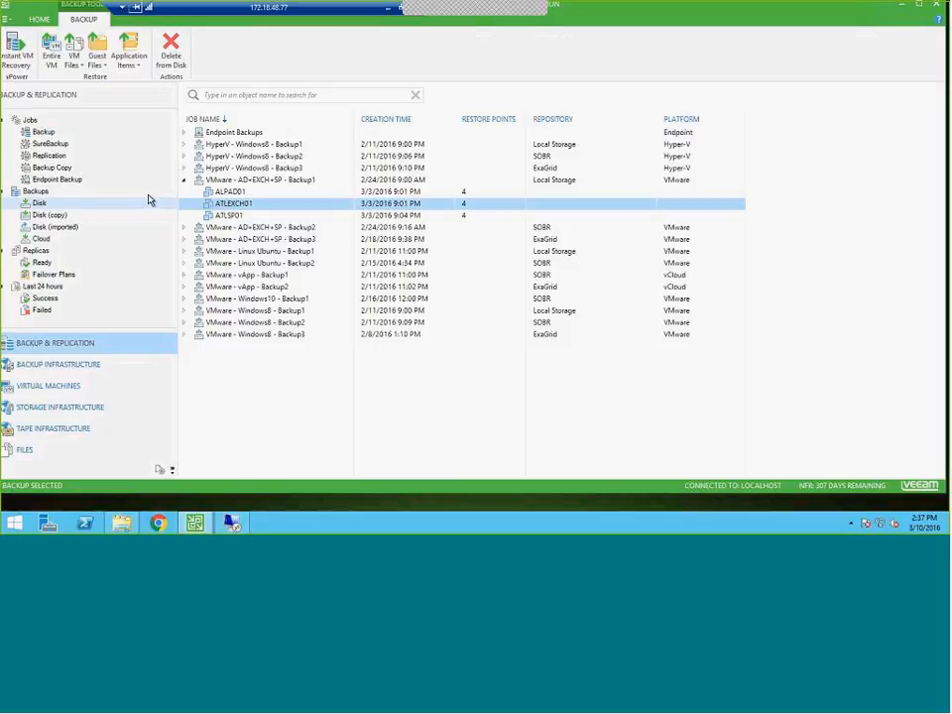
Display the imported disk backups and expand SQL Backup_imported
left_click(81, 227)
left_click(45, 230)
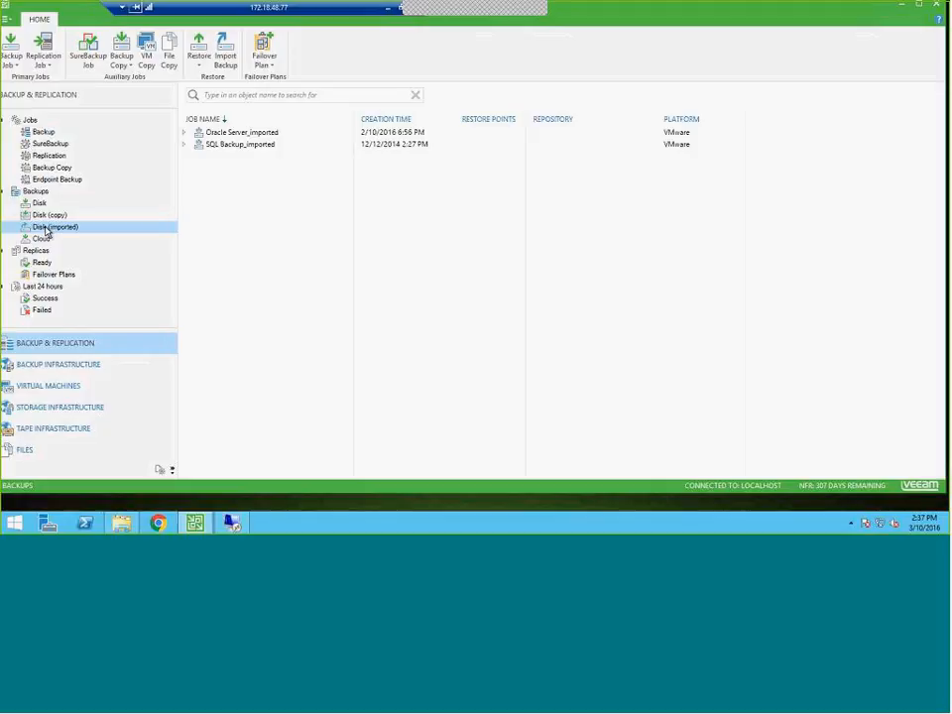
left_click(185, 147)
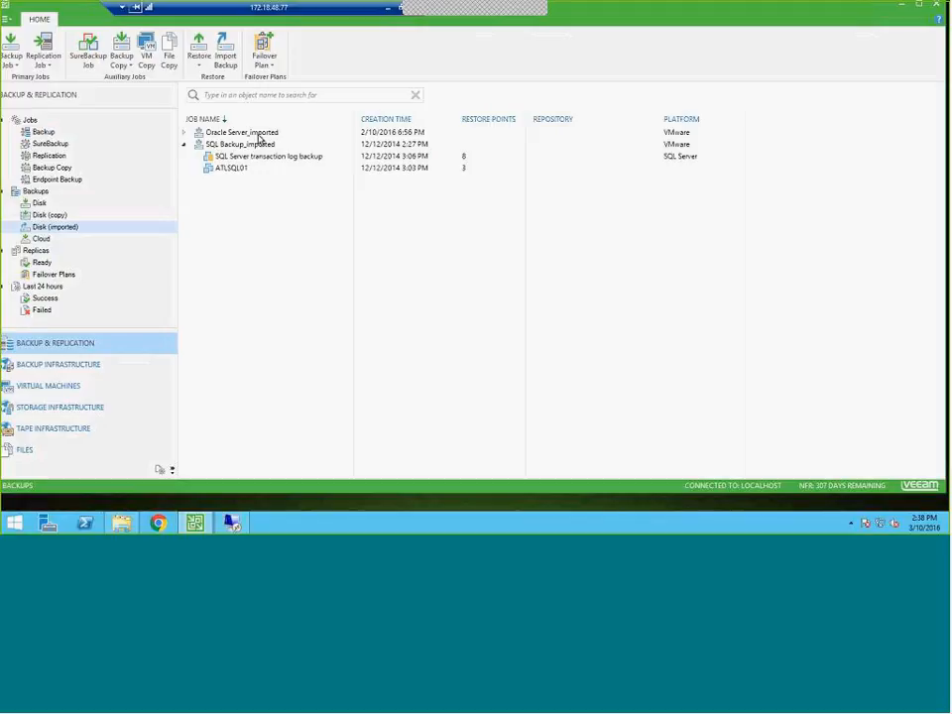
Start a Microsoft SQL Server database application-item restore for the ATLSQL01 VM
left_click(231, 171)
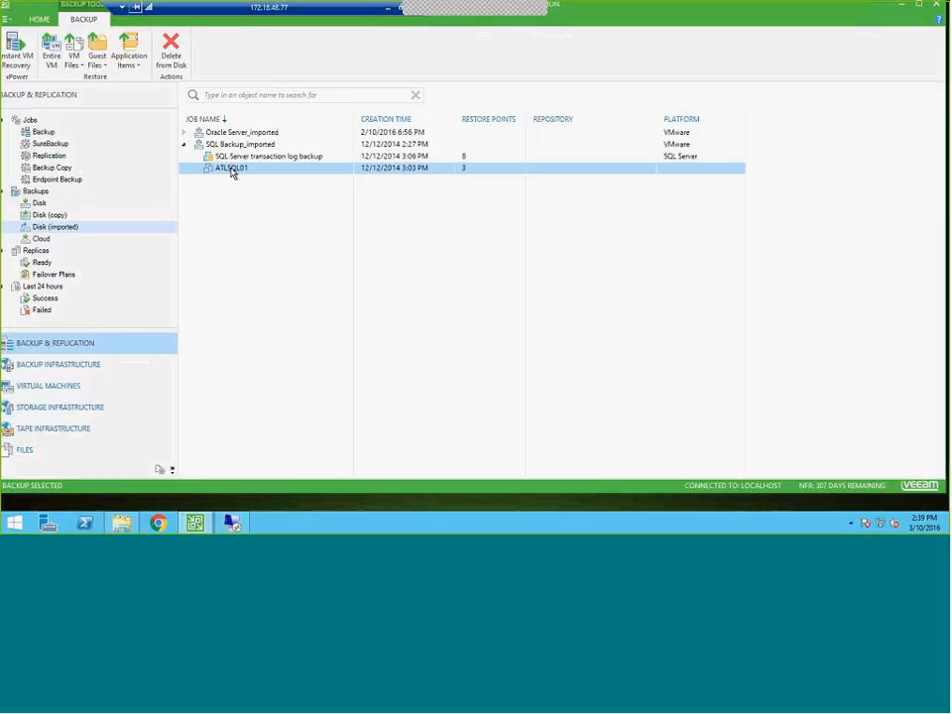
right_click(231, 172)
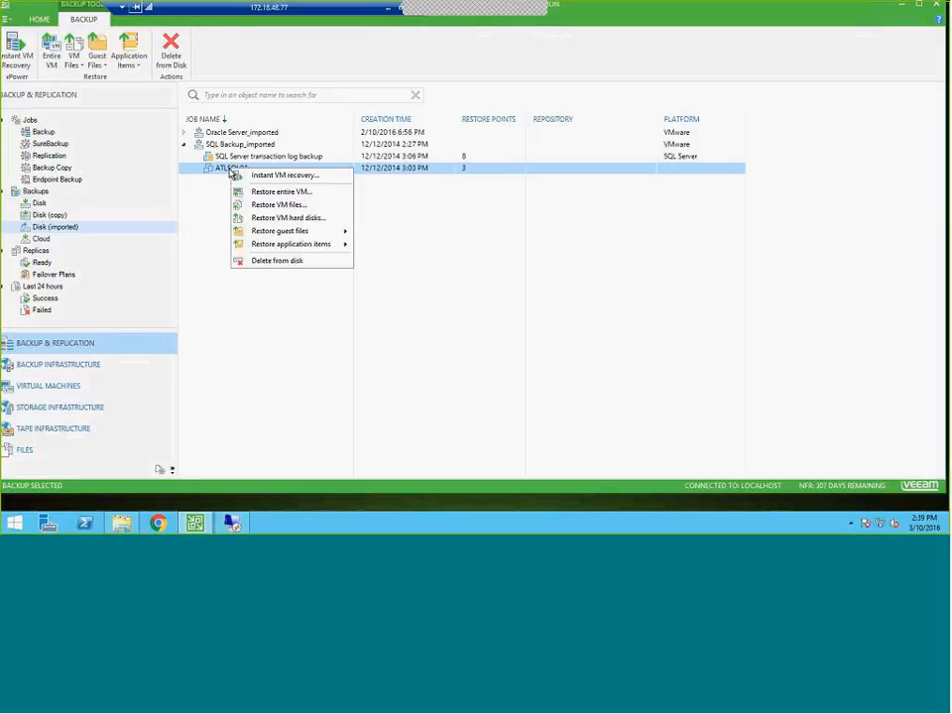
mouse_move(296, 247)
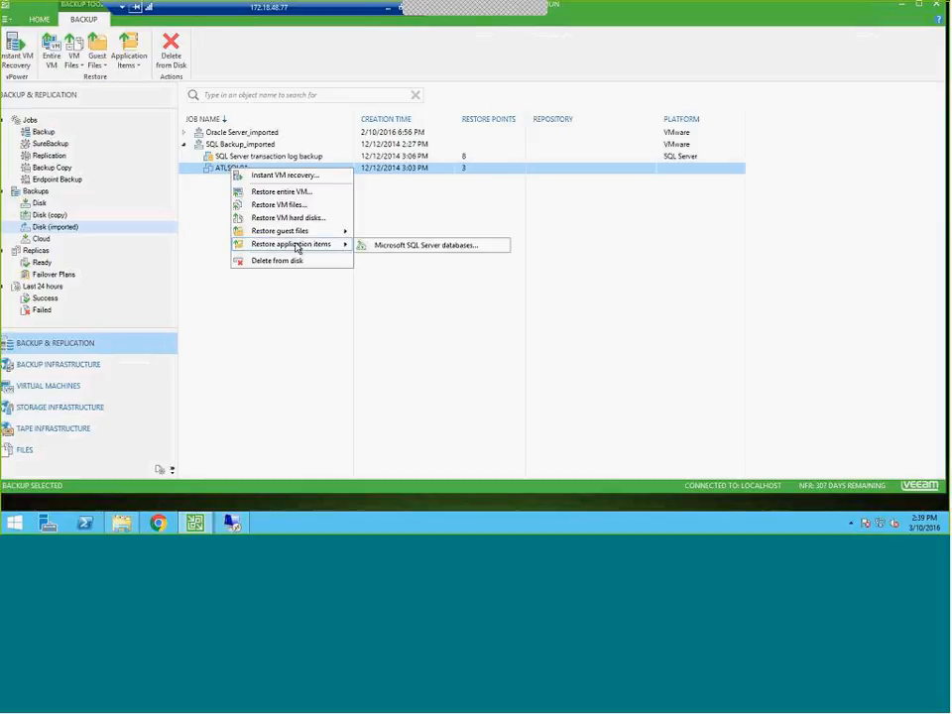
left_click(471, 245)
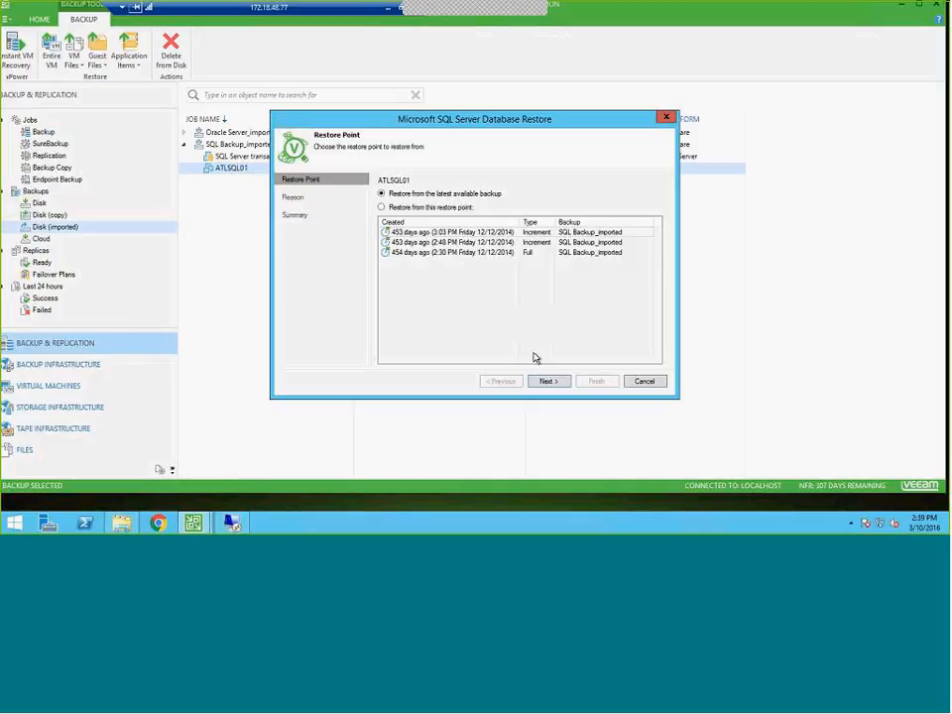
Choose to restore from the latest available backup, leave the restore reason blank and finish the SQL Server restore wizard
left_click(426, 206)
left_click(451, 195)
left_click(548, 381)
left_click(551, 383)
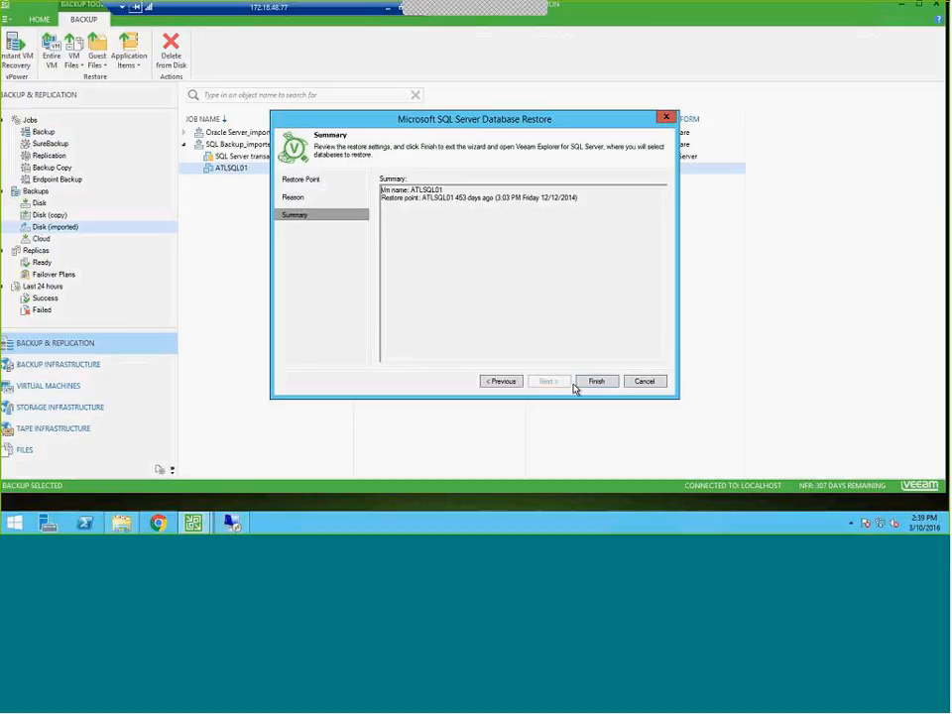
left_click(593, 382)
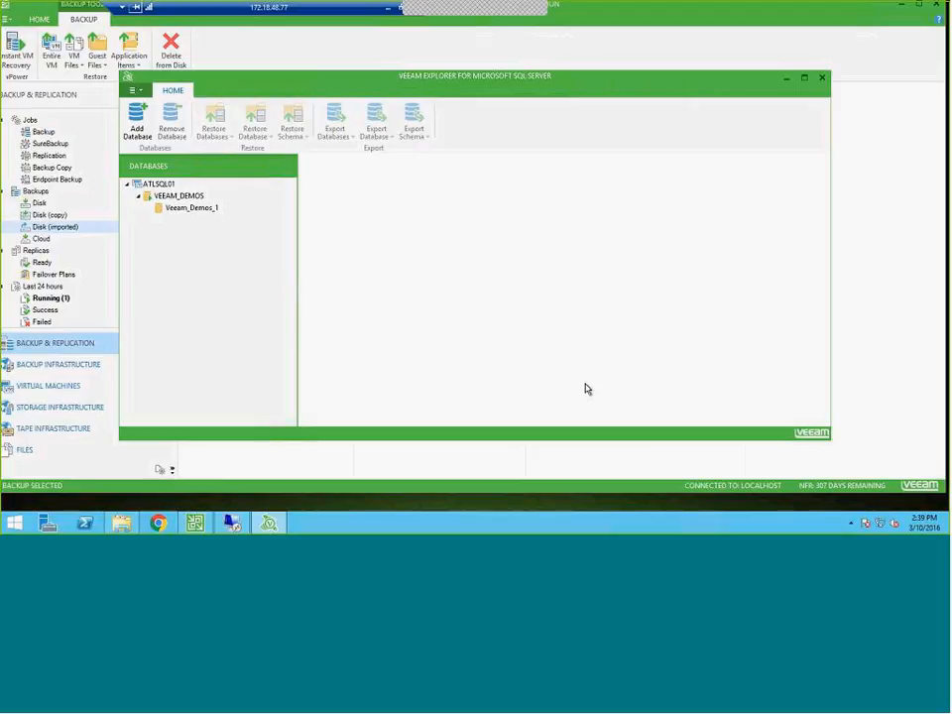
Start a point-in-time restore of the Veeam_Demos_1 database to ATLSQL01\VEEAM_DEMOS
left_click(193, 208)
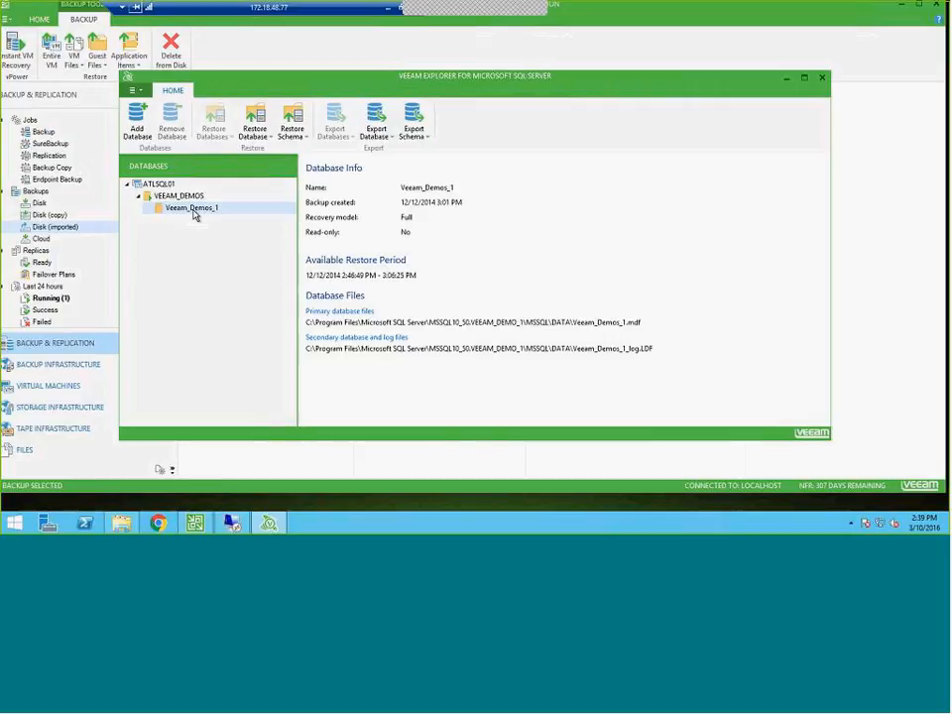
right_click(194, 214)
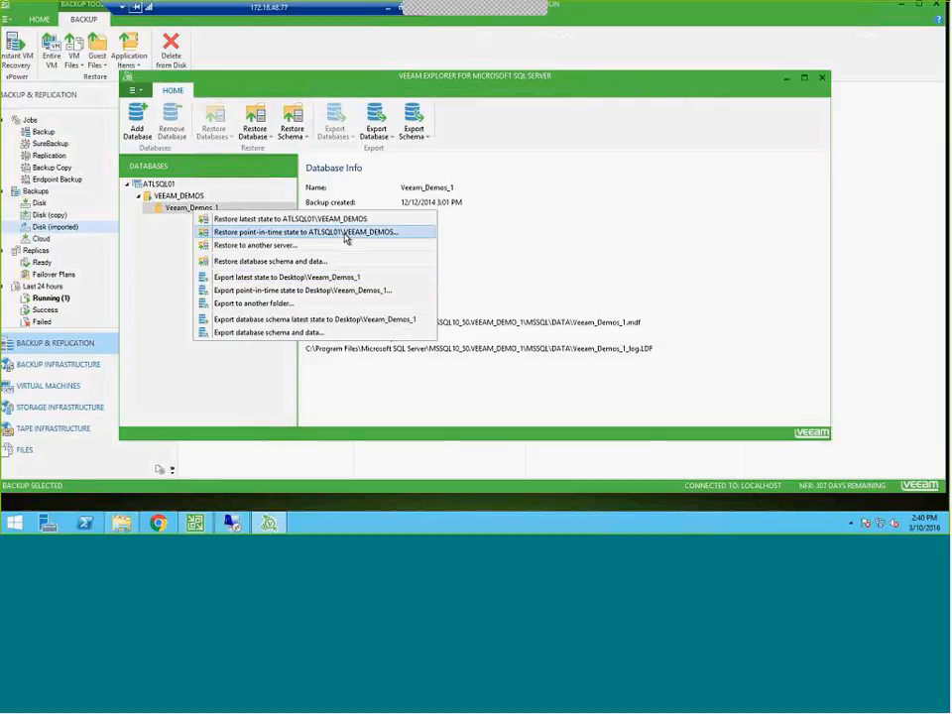
left_click(346, 238)
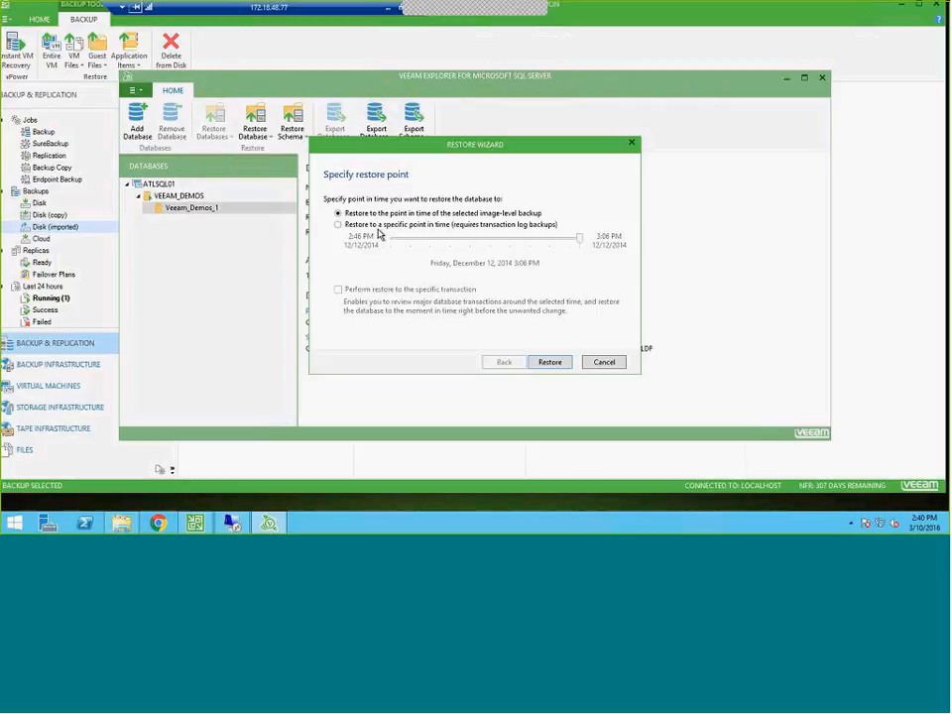
Set the restore to the specific point in time 12/12/2014 2:56 PM, enable restore to the specific transaction and proceed to fine-tuning
left_click(338, 226)
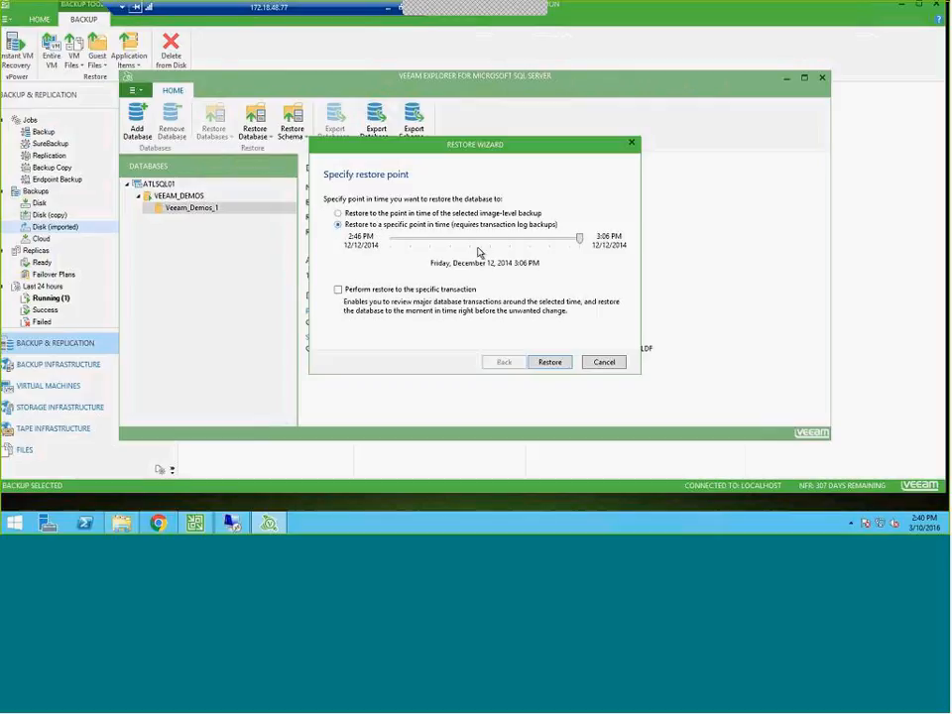
left_click_drag(579, 241, 523, 246)
left_click_drag(521, 242, 477, 247)
left_click(338, 290)
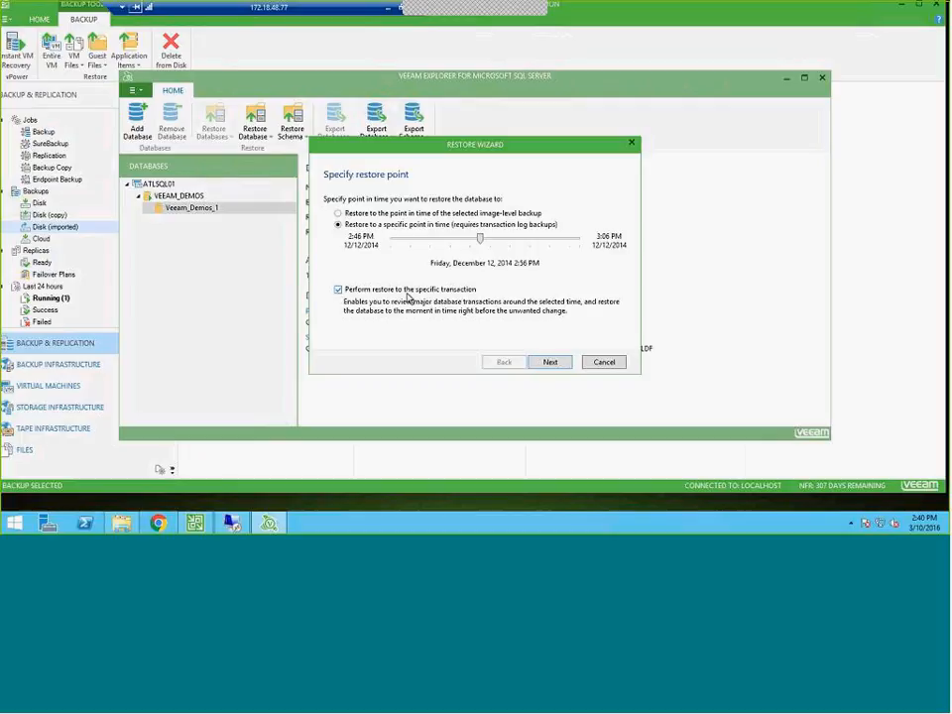
left_click(552, 362)
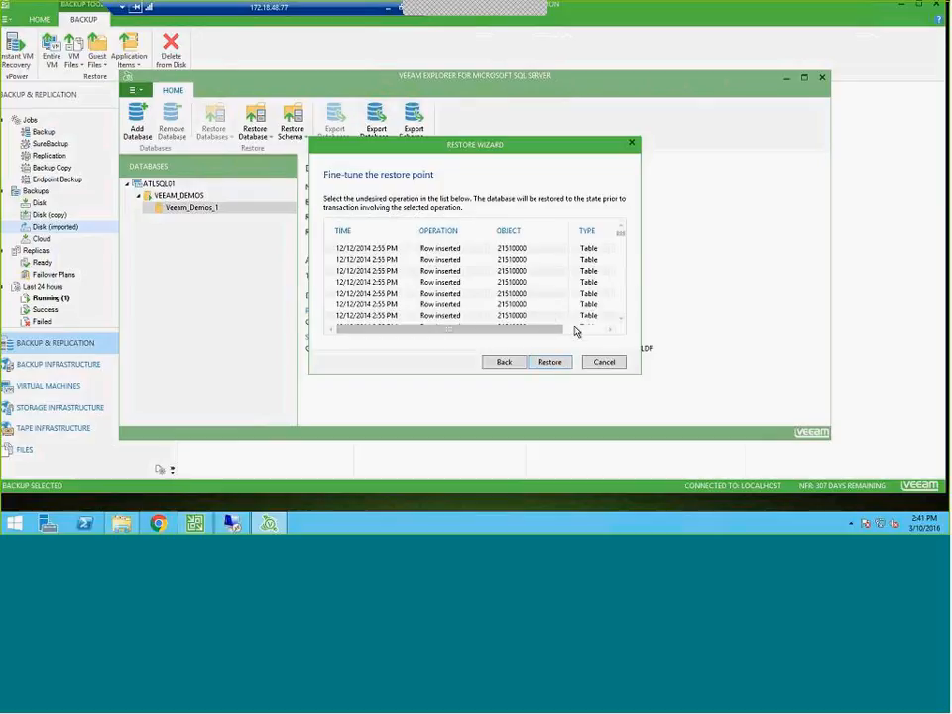
Examine the listed database transactions, including their accounts and the entries around 3:00 PM, and cancel the restore wizard
left_click(575, 329)
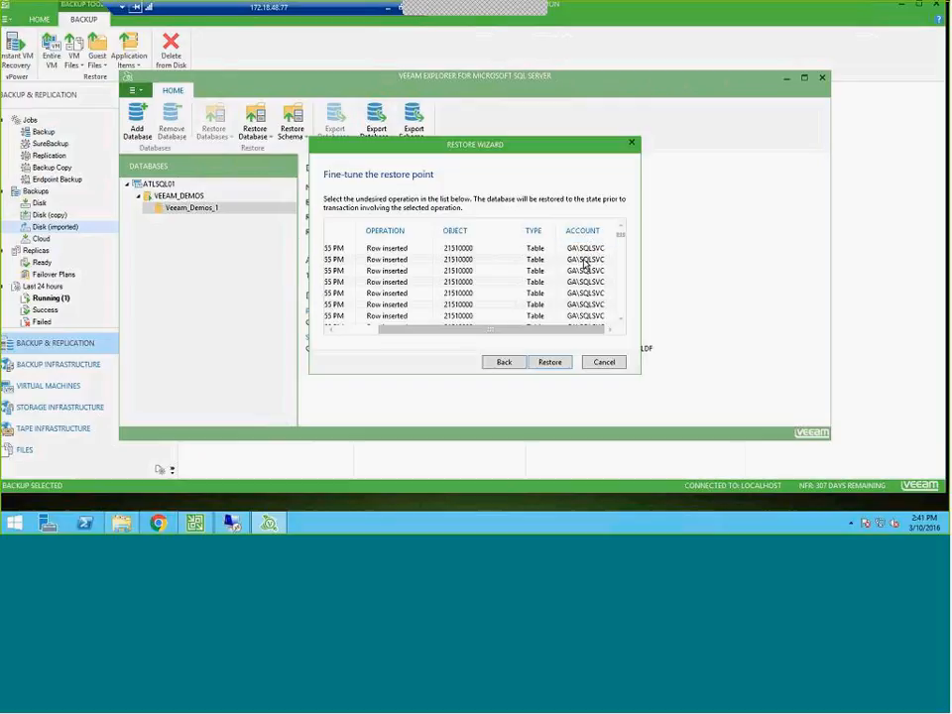
left_click(363, 331)
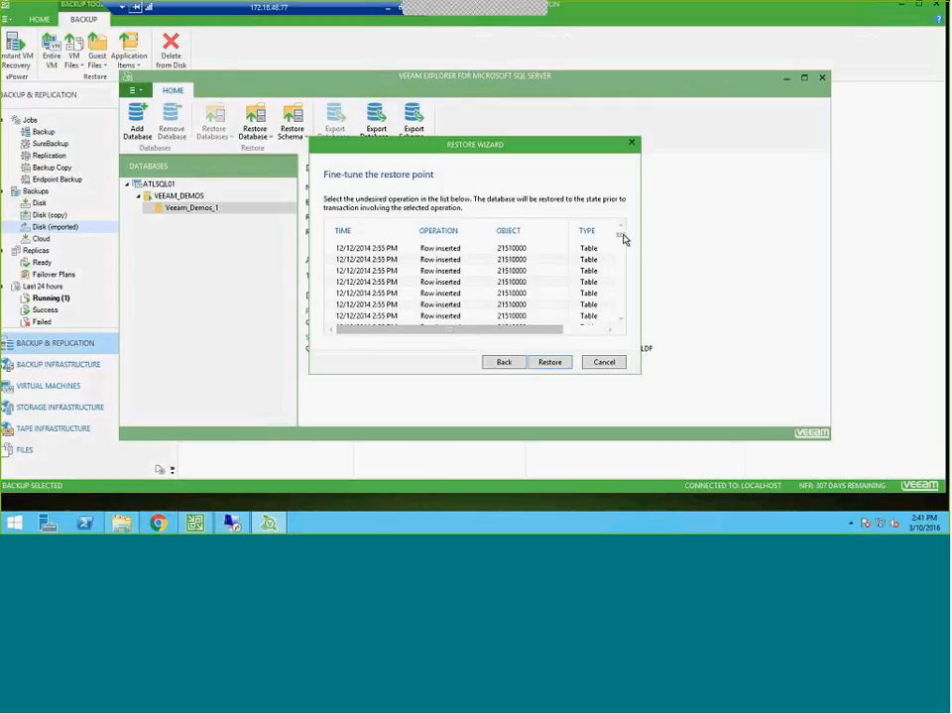
left_click_drag(624, 238, 623, 329)
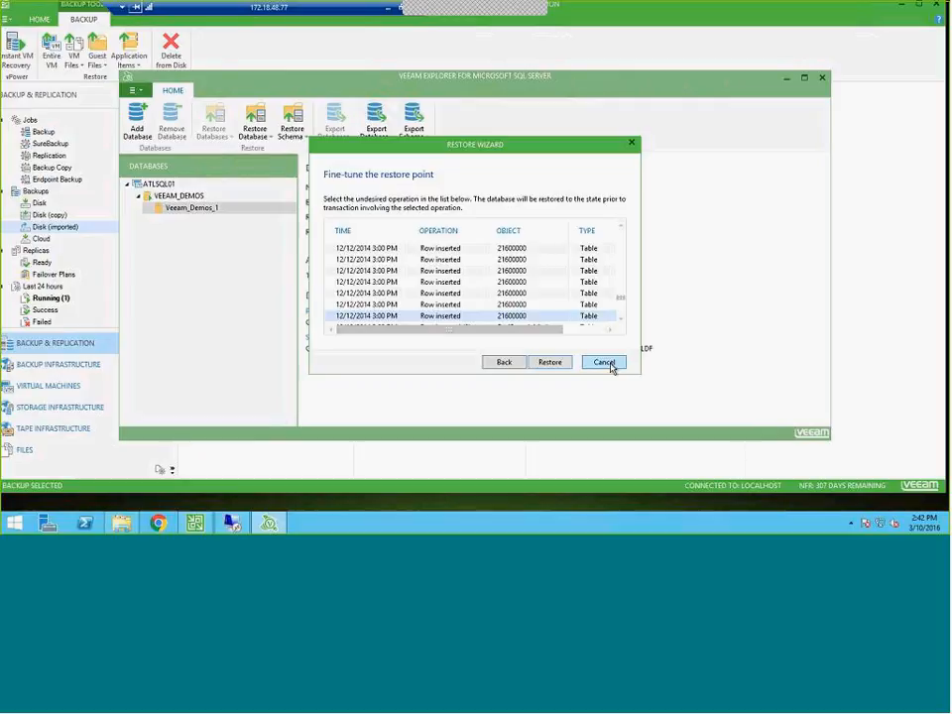
left_click(604, 362)
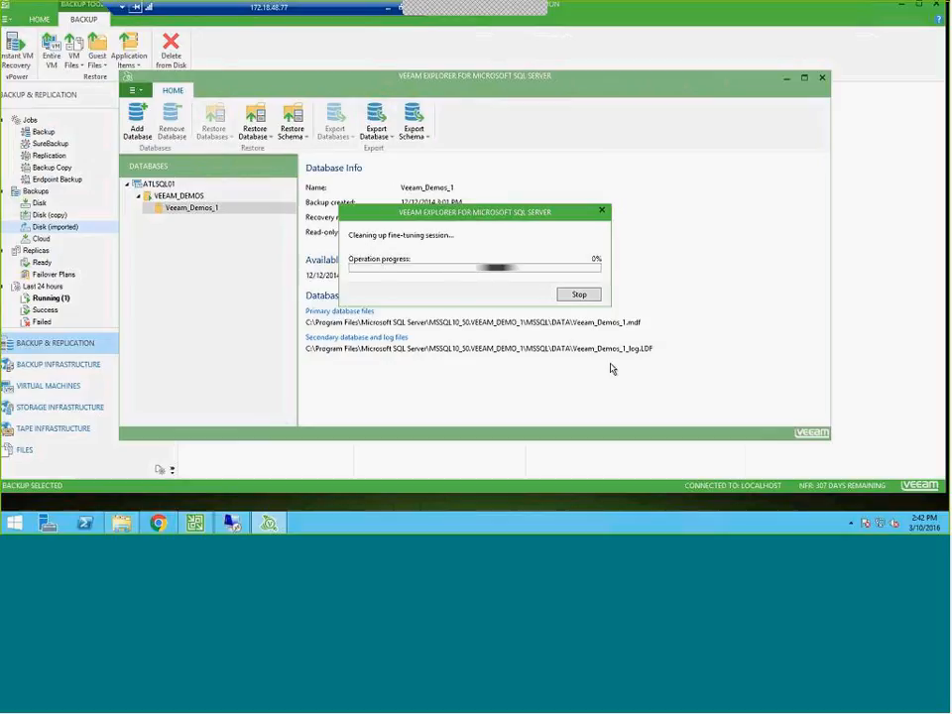
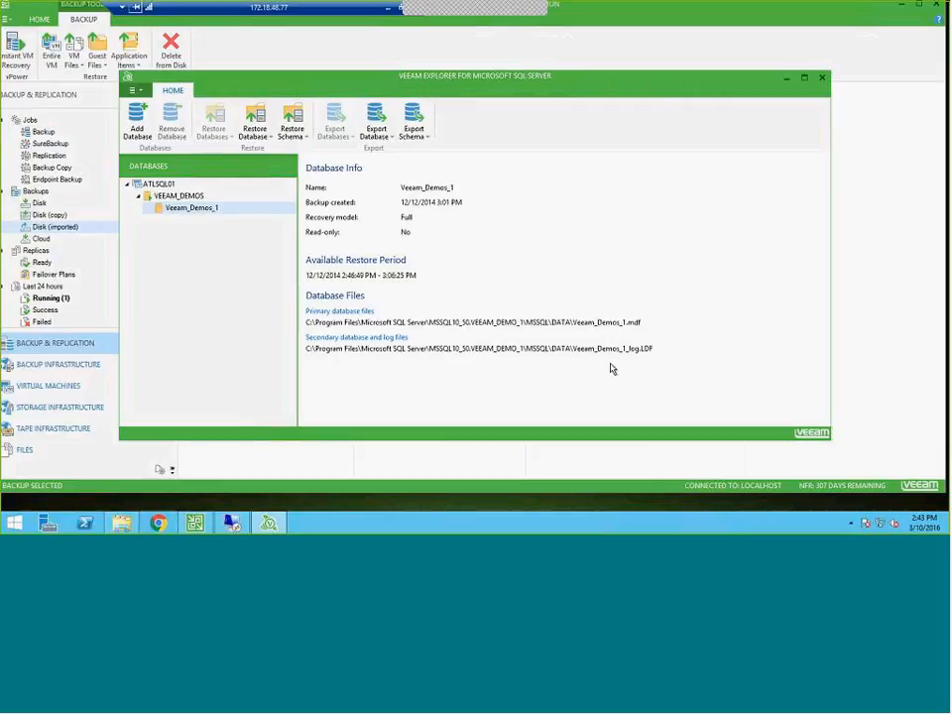
Close the SQL Server explorer and review the backup repositories and the extents of the SOBR scale-out repository in the backup infrastructure
left_click(821, 77)
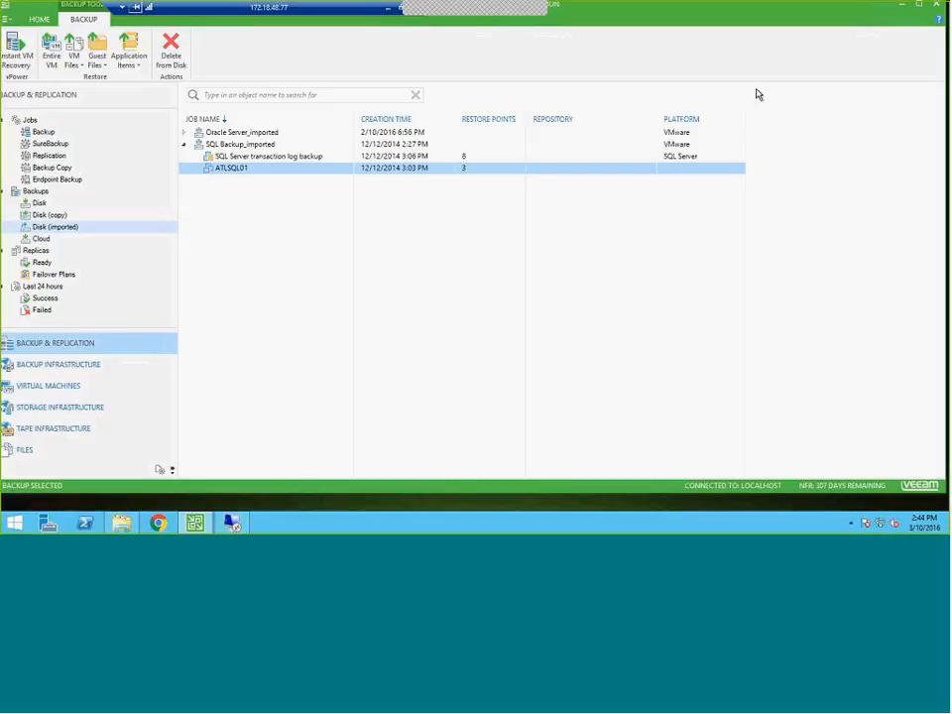
left_click(52, 363)
left_click(34, 157)
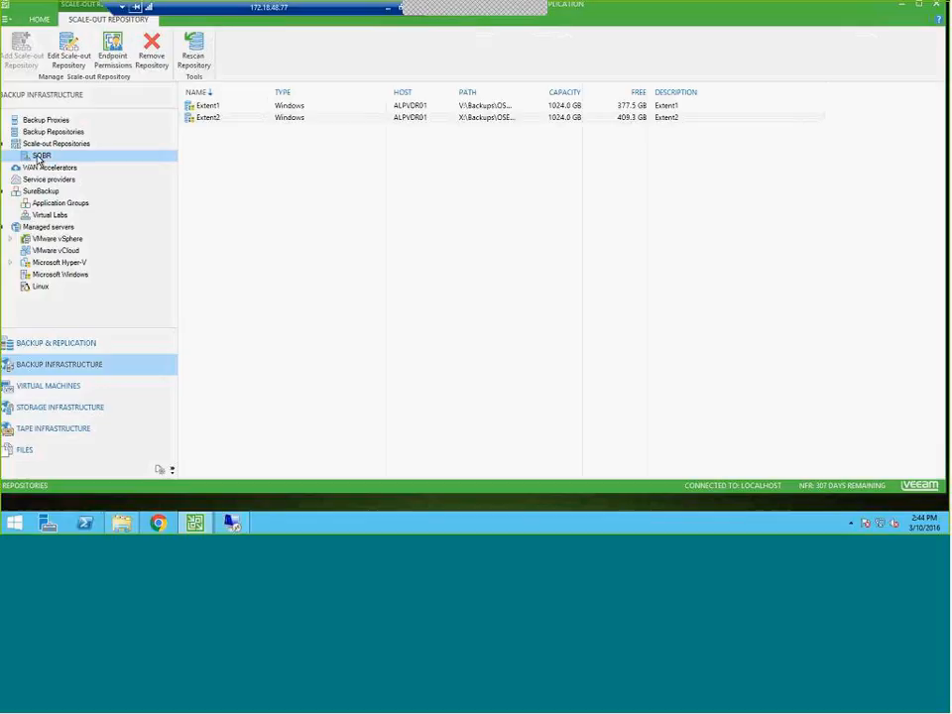
right_click(38, 160)
left_click(172, 159)
left_click(54, 131)
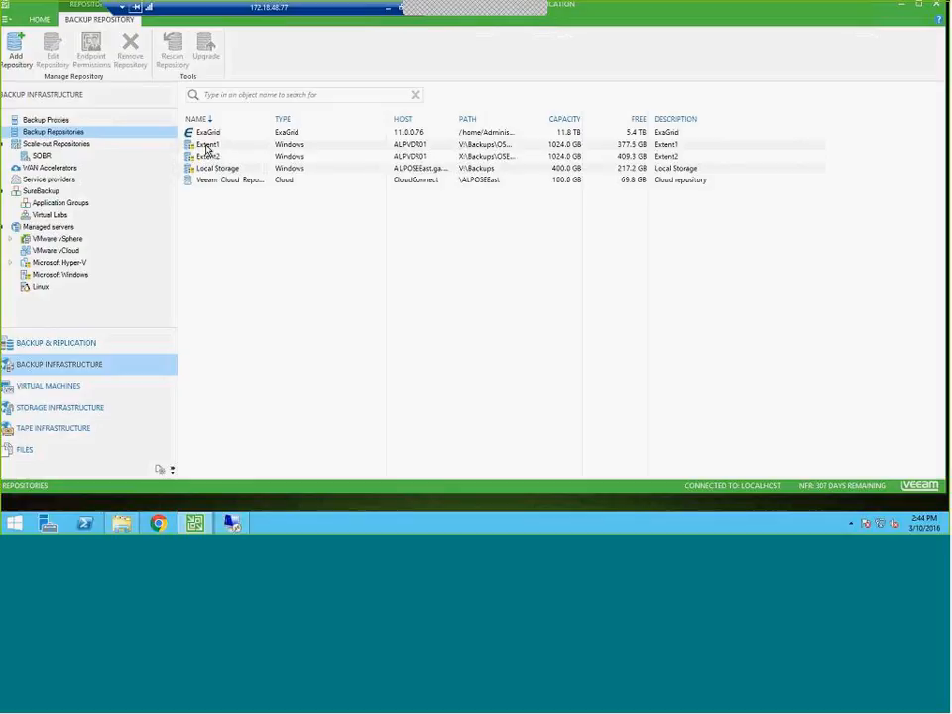
left_click(62, 145)
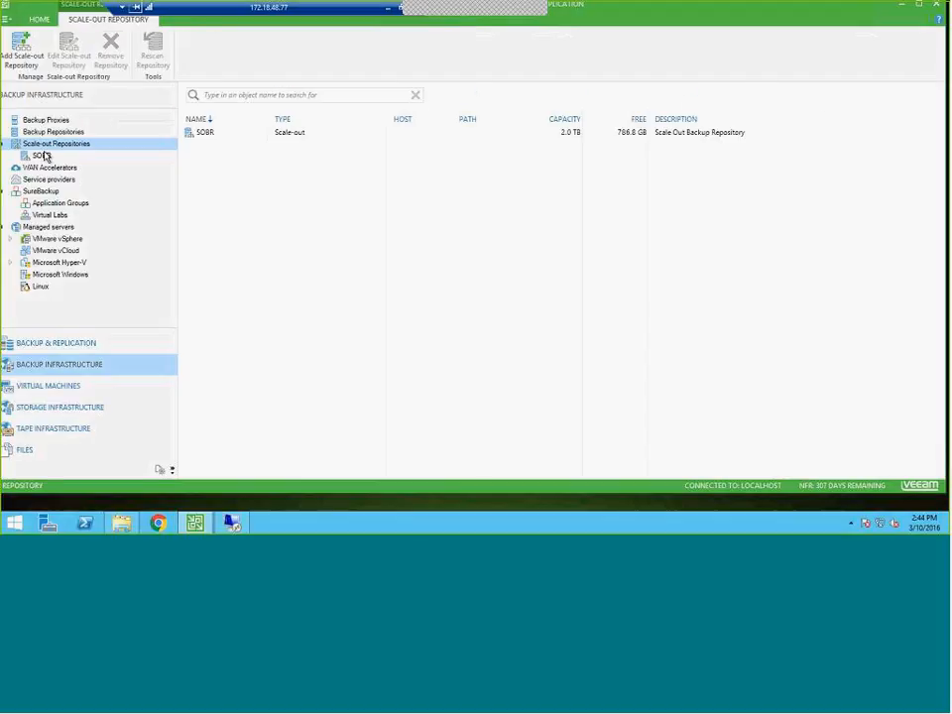
left_click(45, 156)
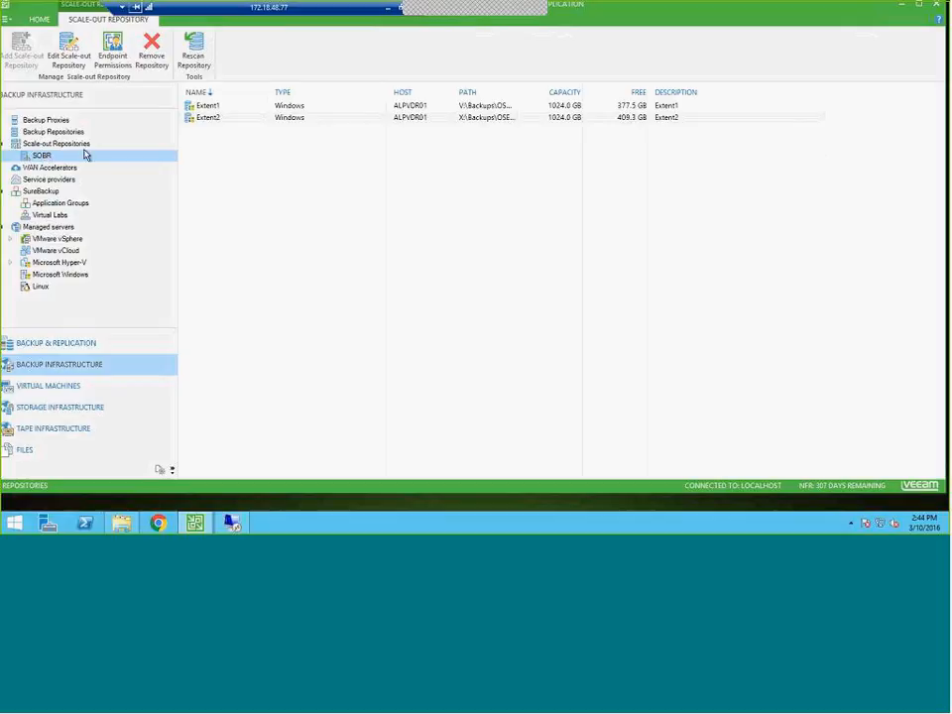
Review the backup file placement policy in the SOBR scale-out repository's properties and exit without applying changes
right_click(51, 160)
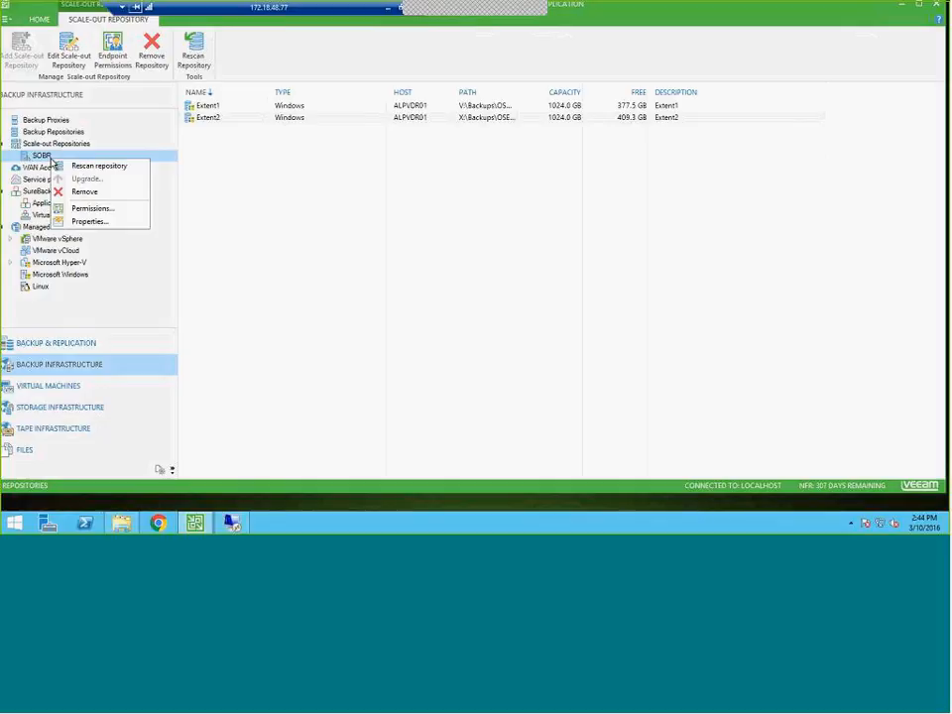
left_click(91, 221)
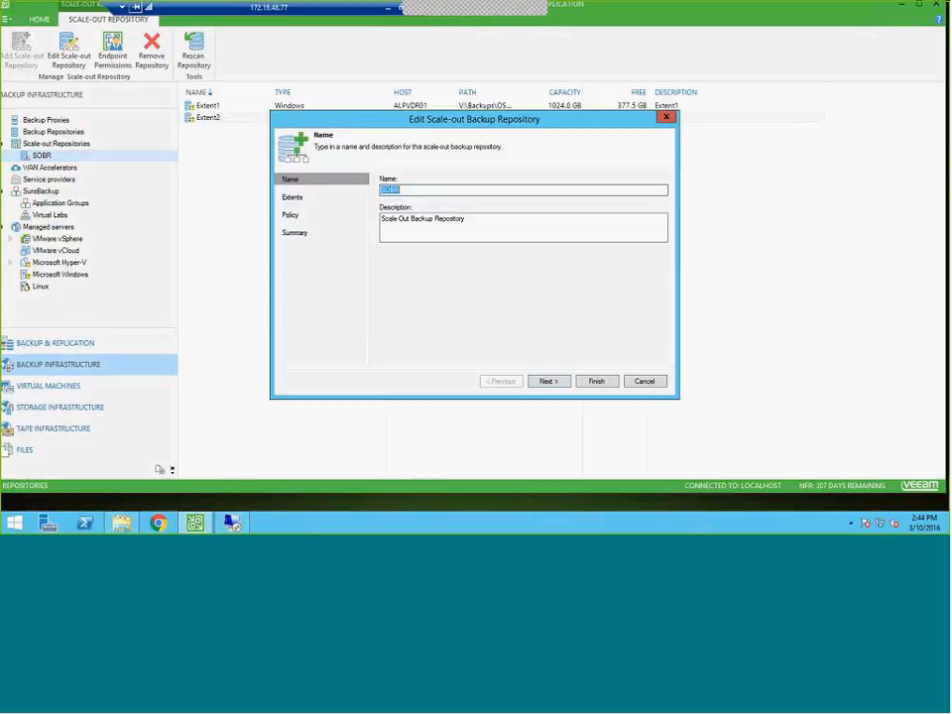
left_click(290, 217)
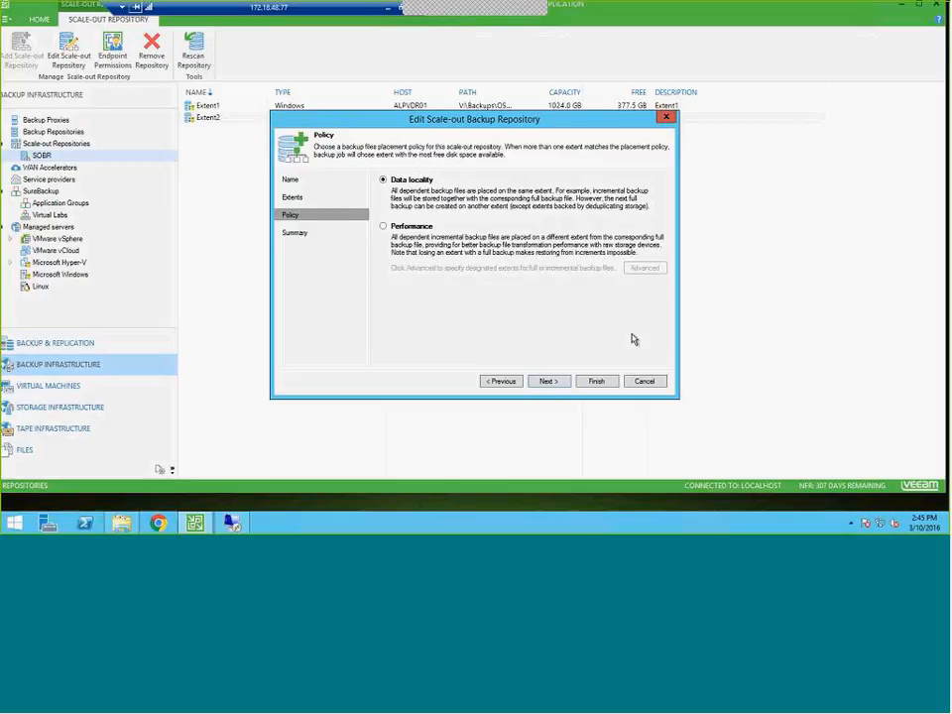
left_click(659, 382)
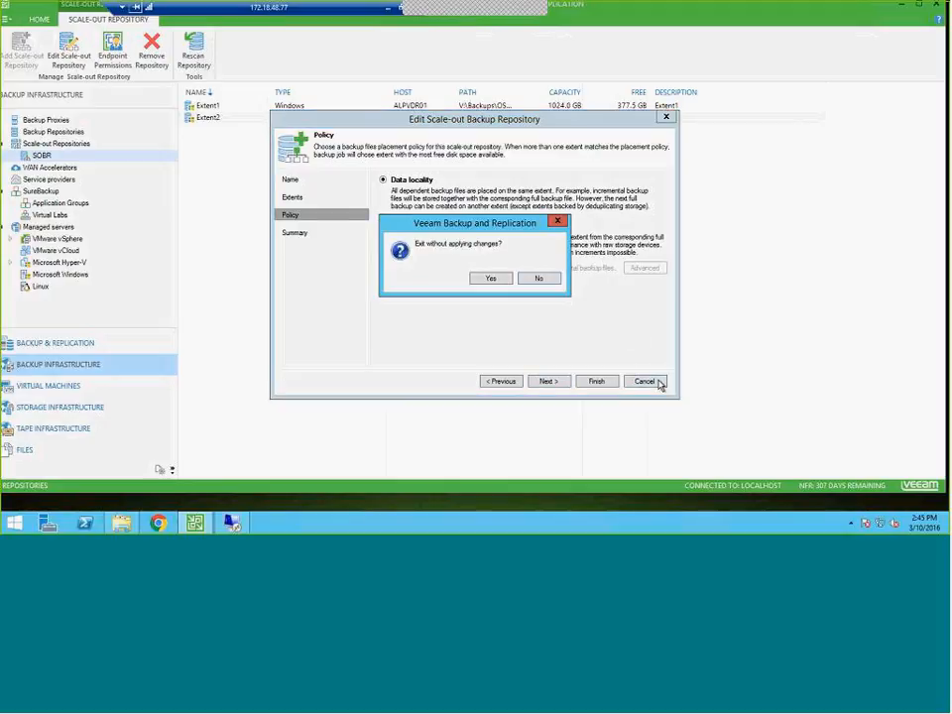
left_click(501, 280)
View the backup proxies, and open the Extent2 backup repository's properties to examine its location and load control settings
left_click(44, 120)
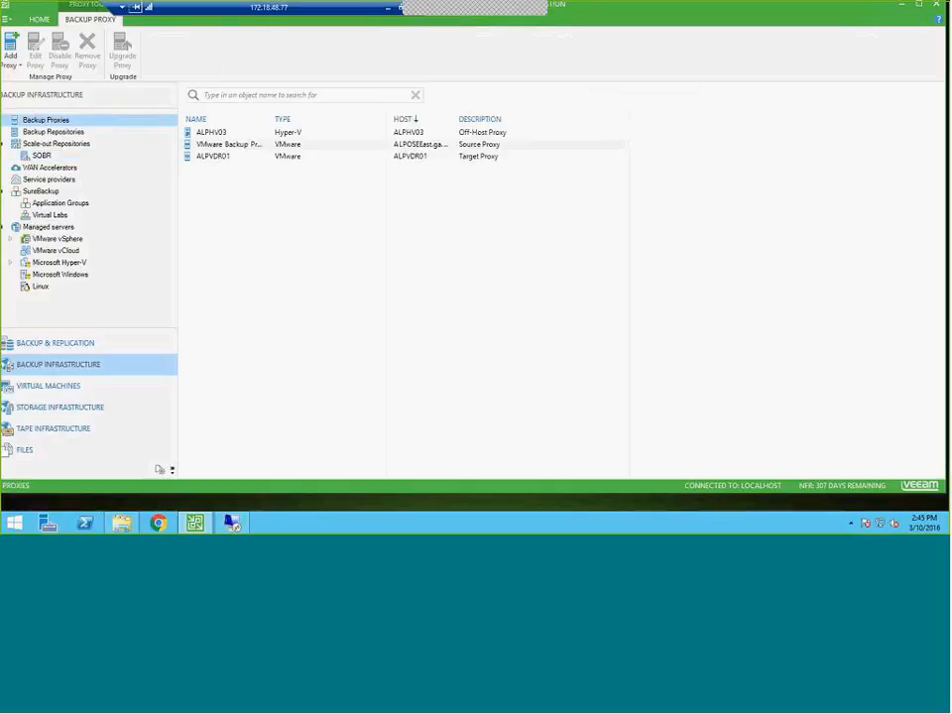
left_click(60, 133)
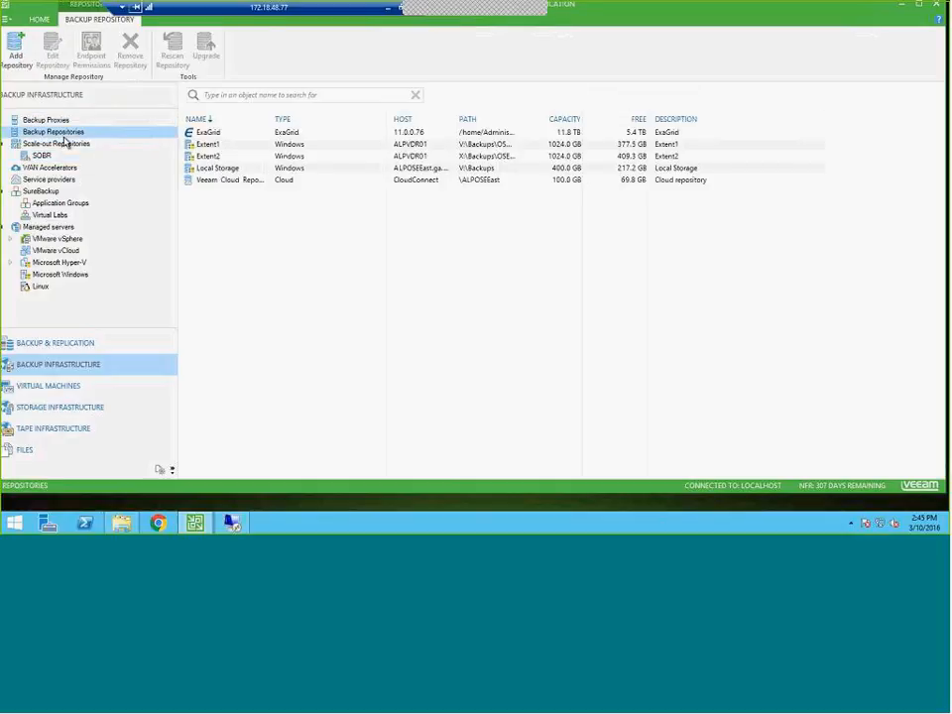
right_click(214, 156)
left_click(288, 217)
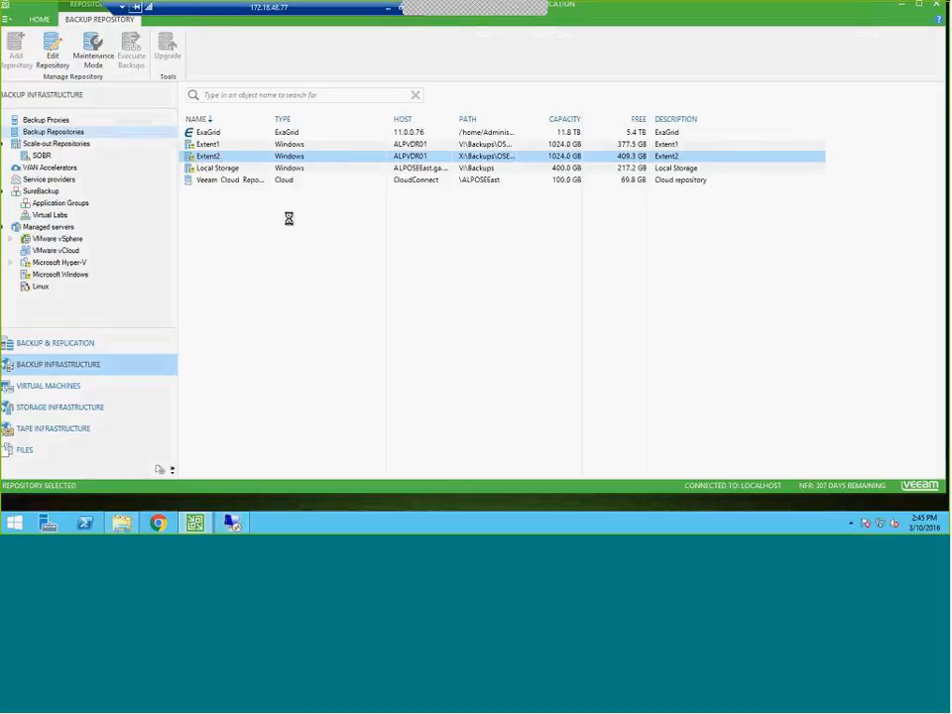
left_click(295, 234)
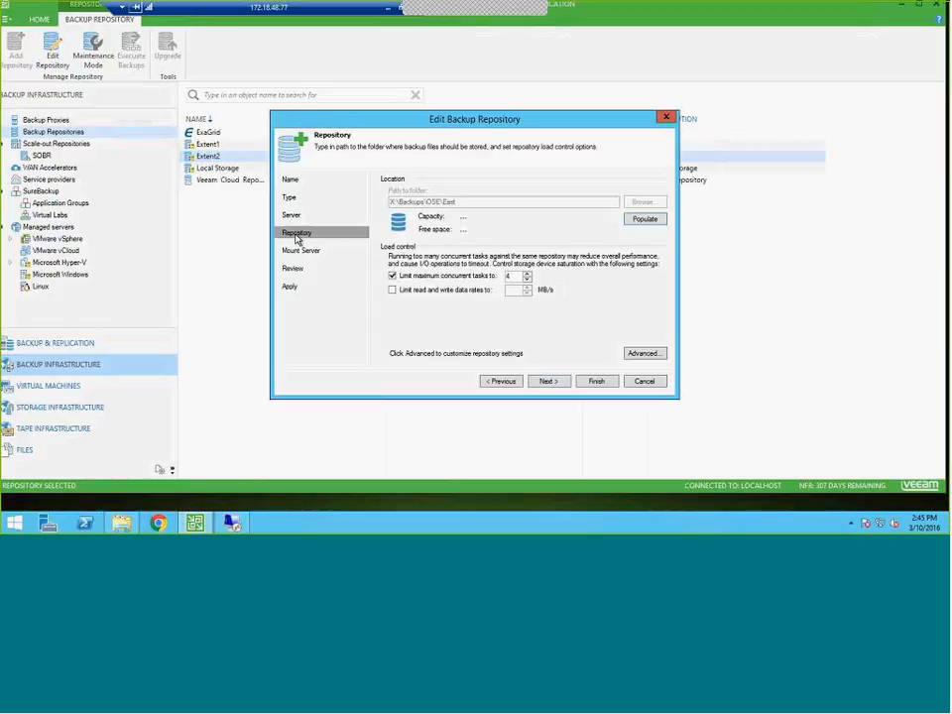
Review Extent2's advanced storage compatibility settings, exit its properties without applying changes and minimize the remote desktop session
left_click(632, 354)
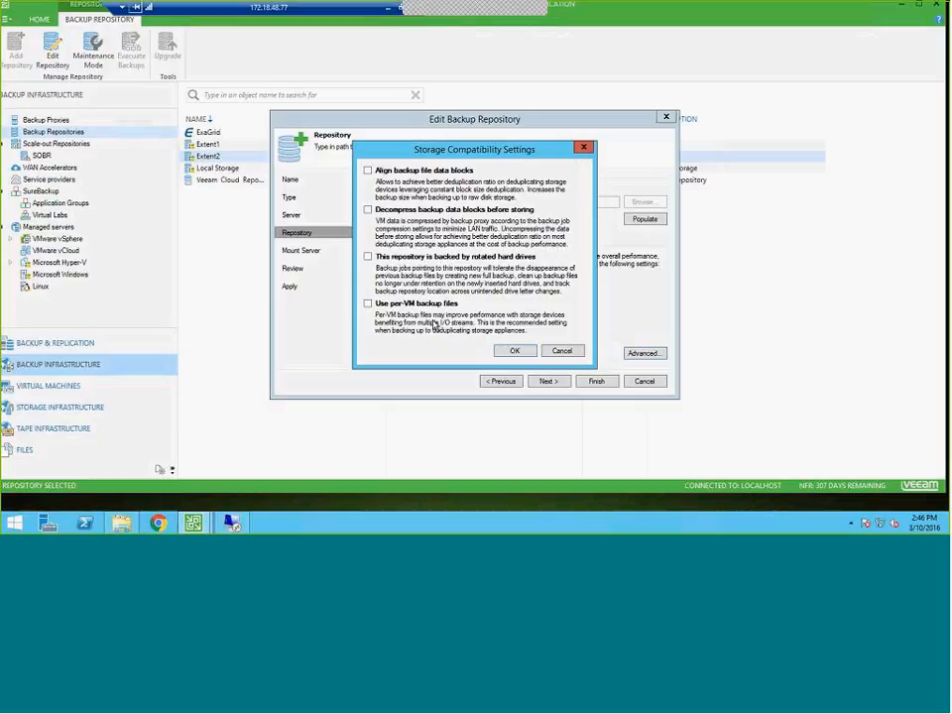
left_click(561, 351)
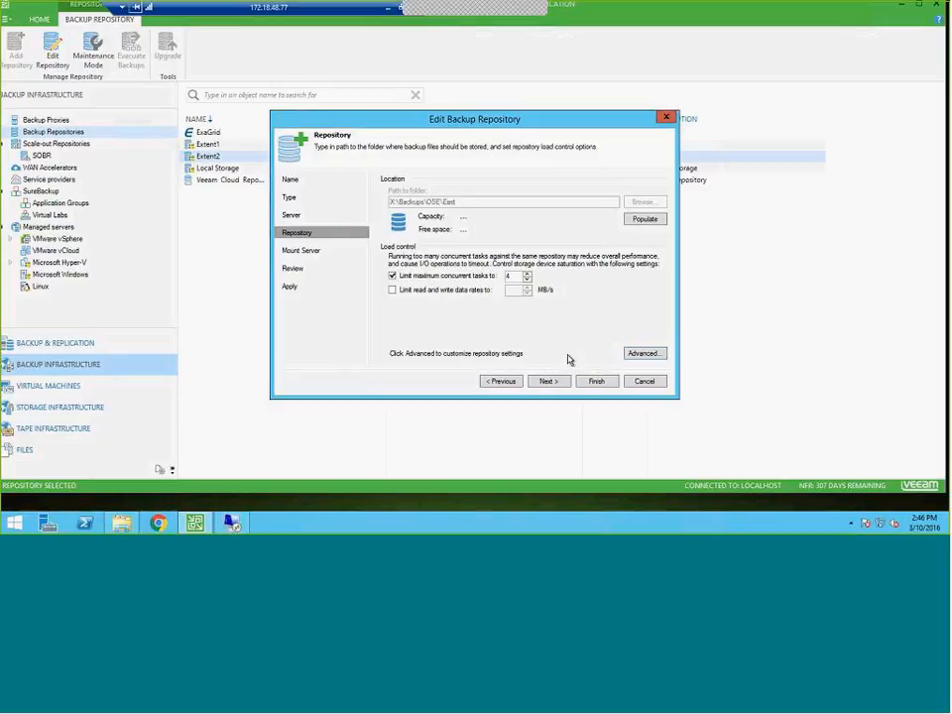
left_click(650, 383)
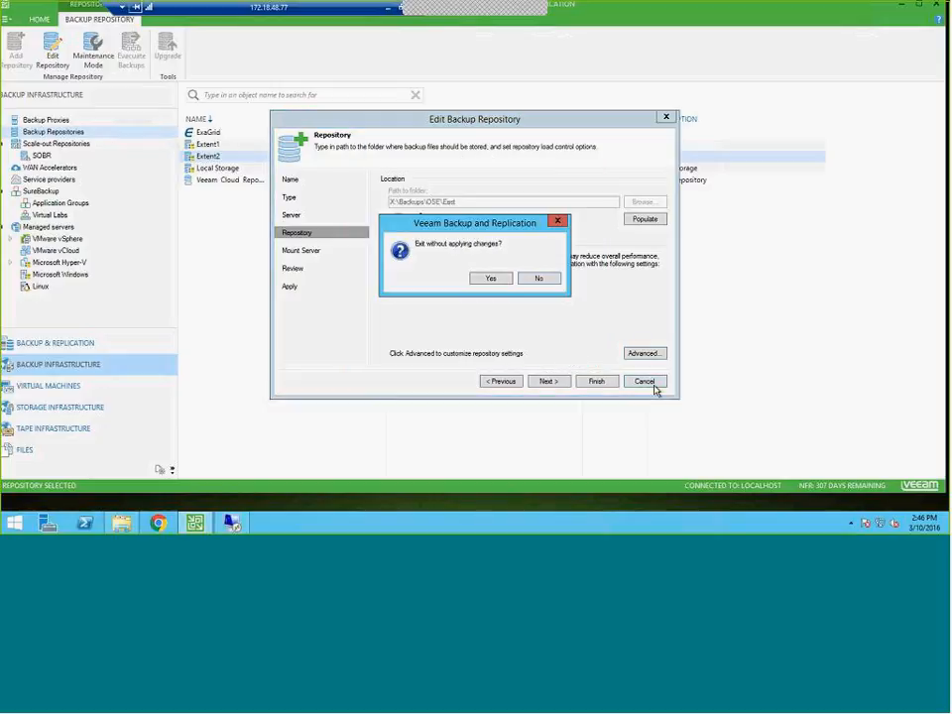
left_click(492, 280)
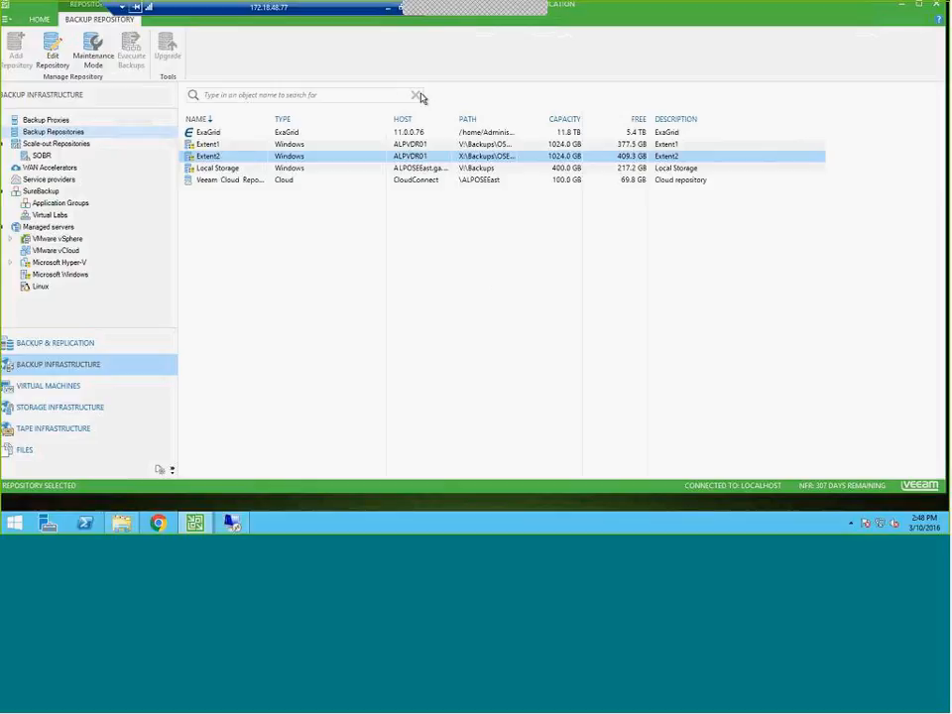
left_click(387, 8)
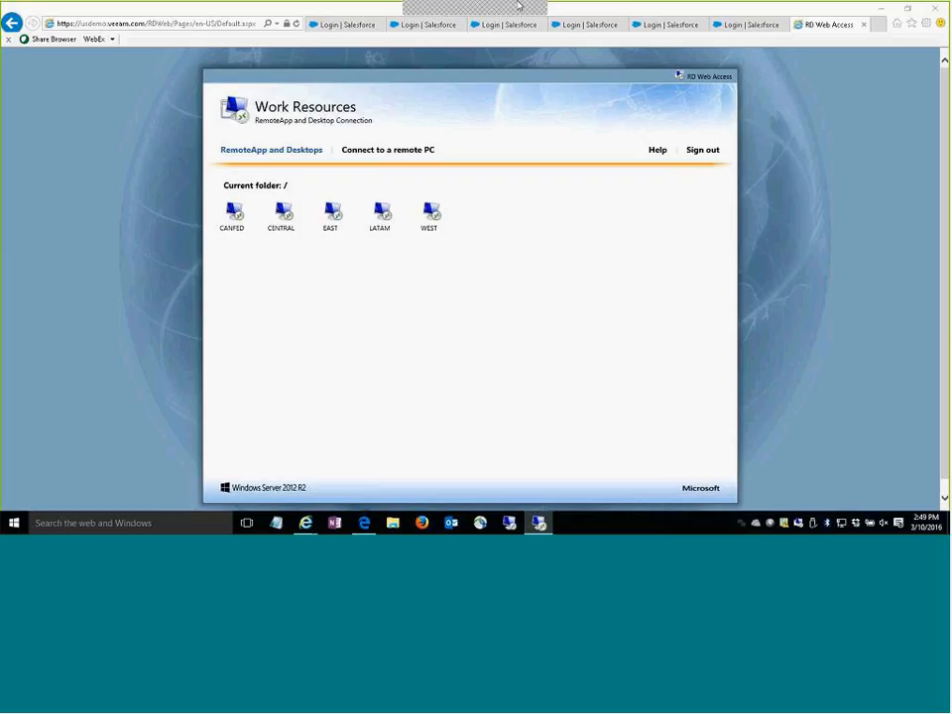